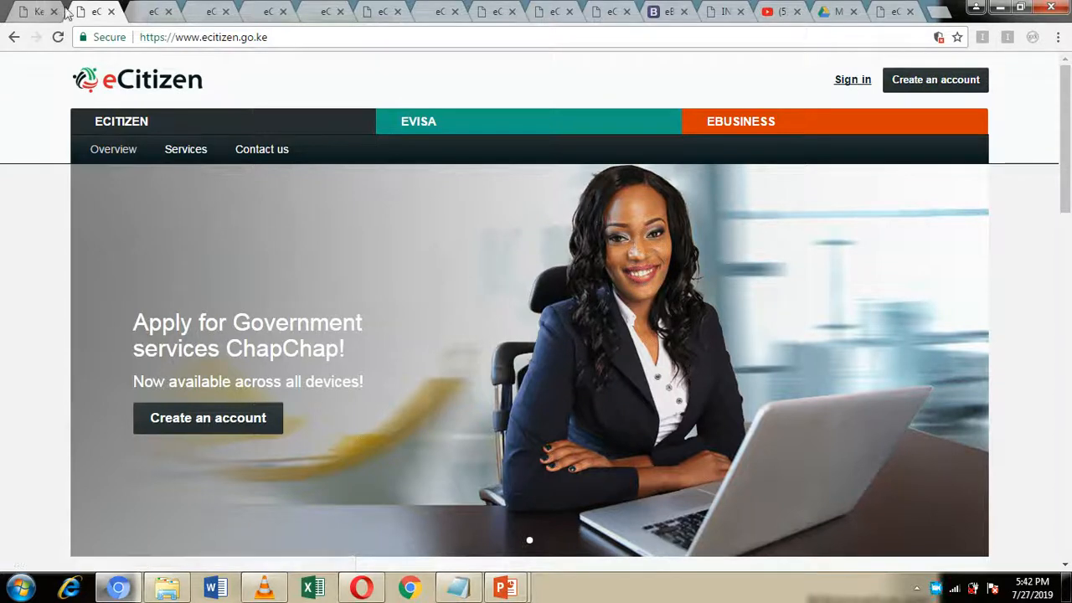
# Open the eVisa visitor account registration form and review its fields from the passport number to the terms and conditions
pyautogui.click(145, 10)
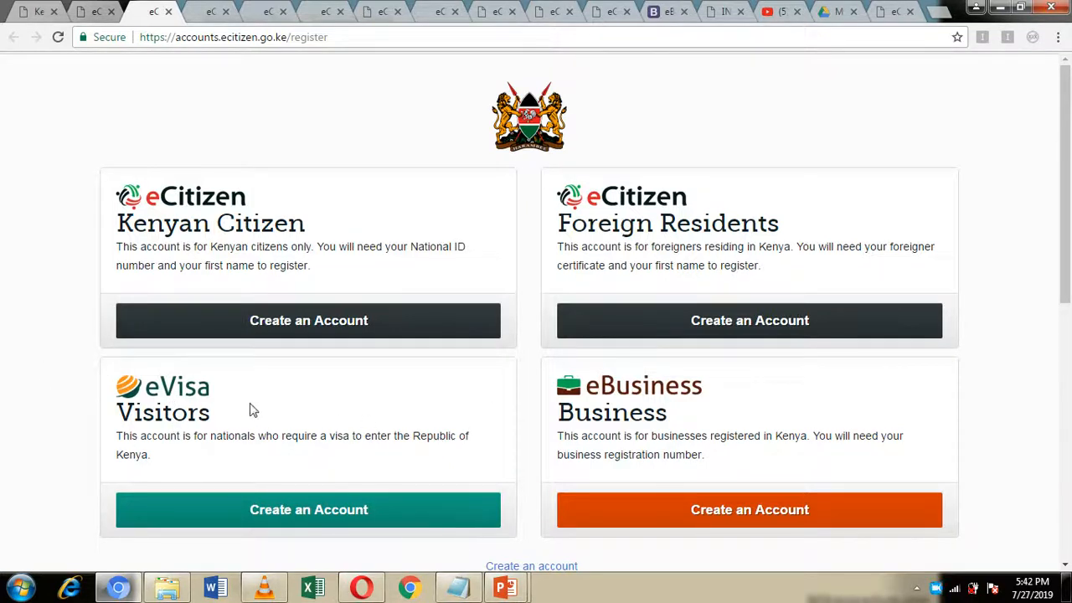
pyautogui.click(317, 520)
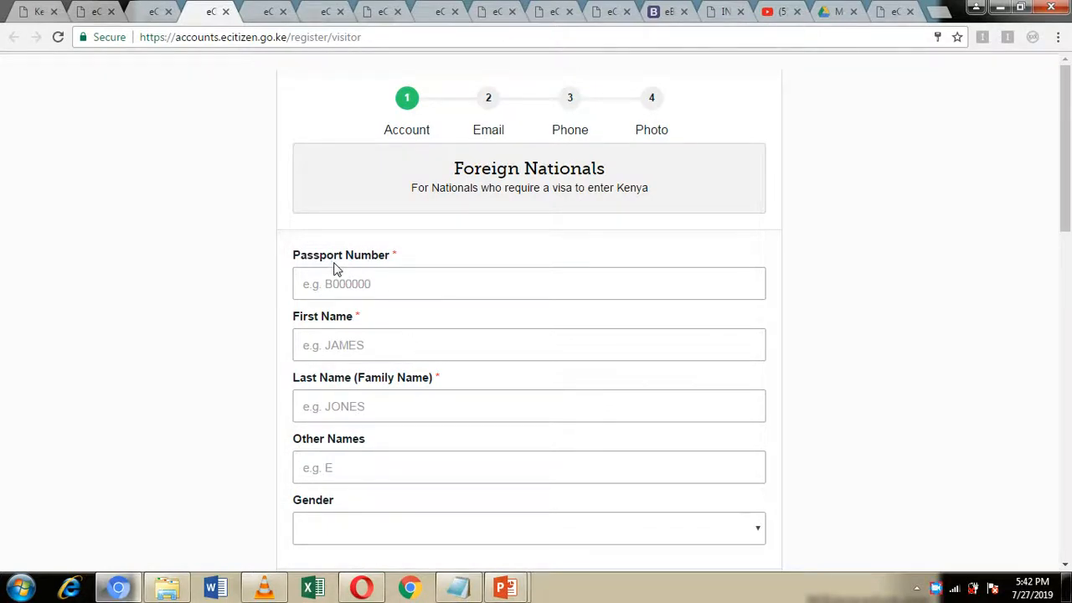
pyautogui.scroll(-4, 335, 268)
pyautogui.scroll(-2, 335, 268)
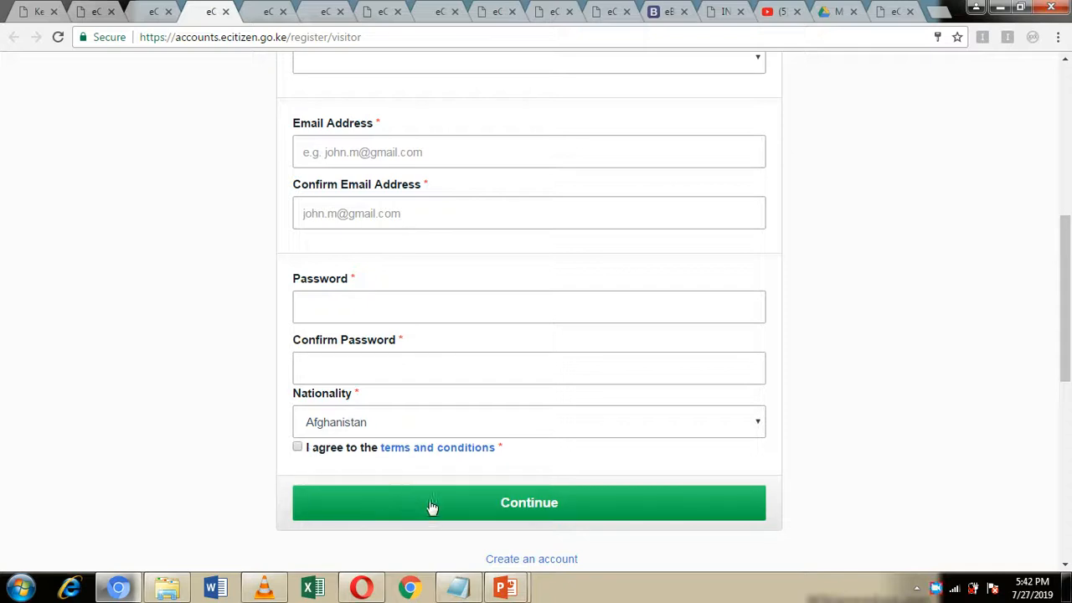
pyautogui.scroll(6, 523, 402)
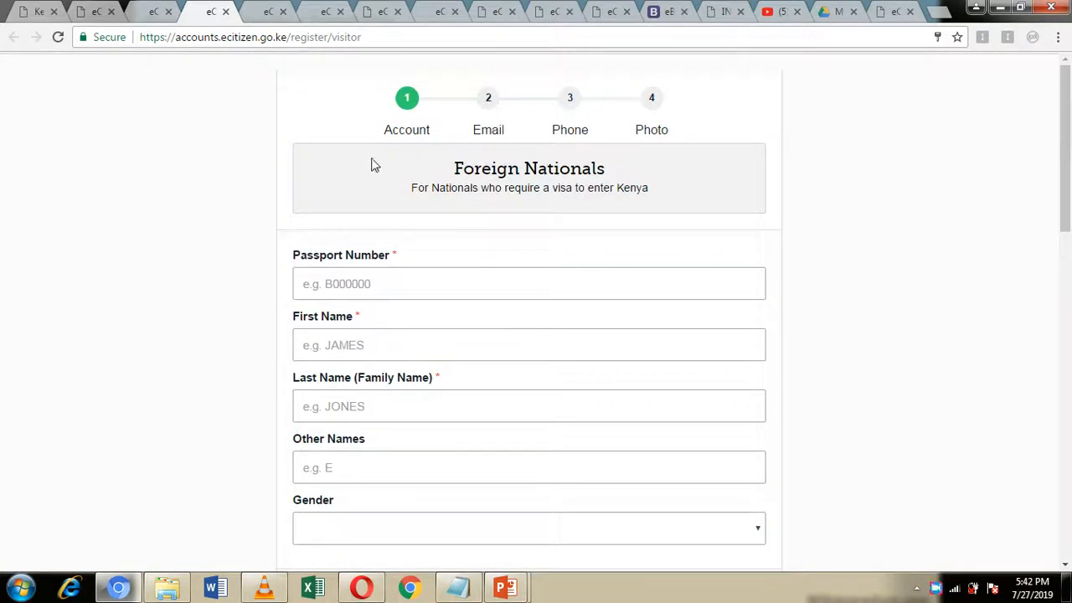
pyautogui.scroll(-8, 670, 184)
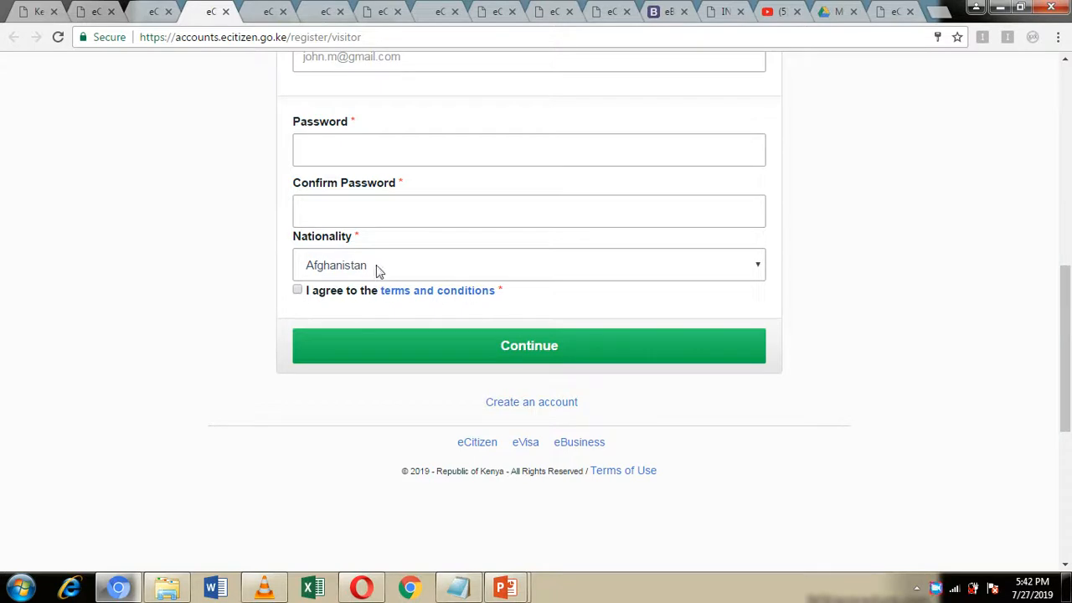
pyautogui.scroll(1, 302, 318)
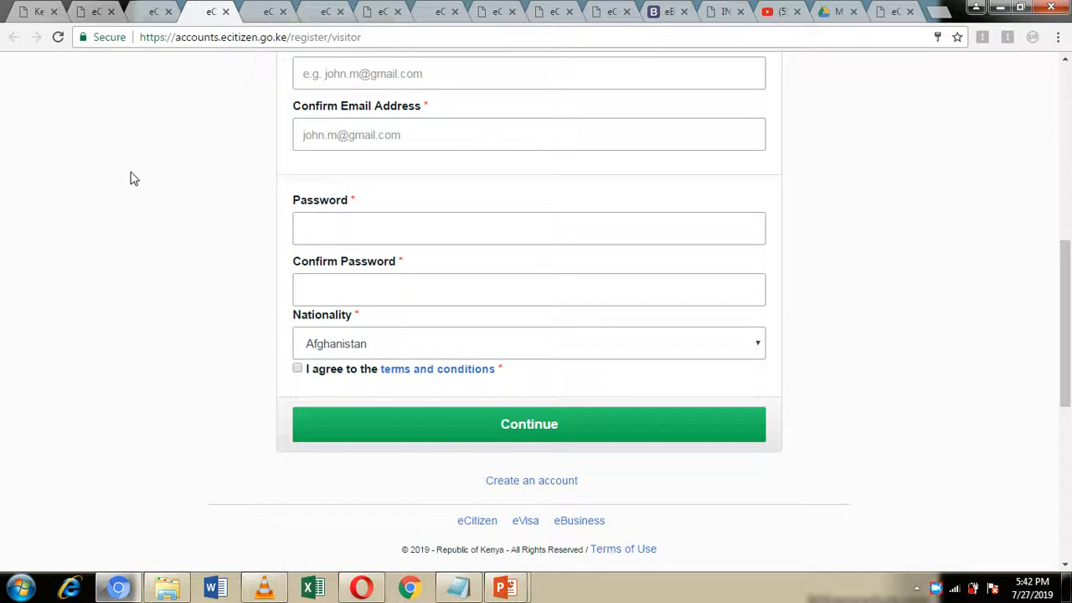
# Go through the One Login page to the eCitizen dashboard and get the Department of Immigration Services service
pyautogui.click(273, 12)
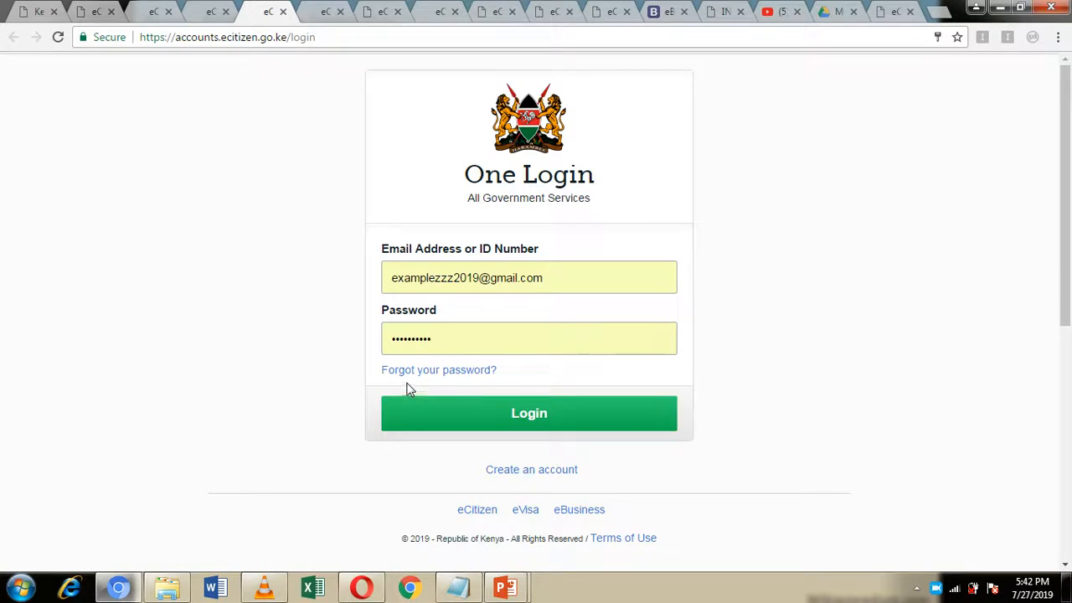
pyautogui.click(323, 8)
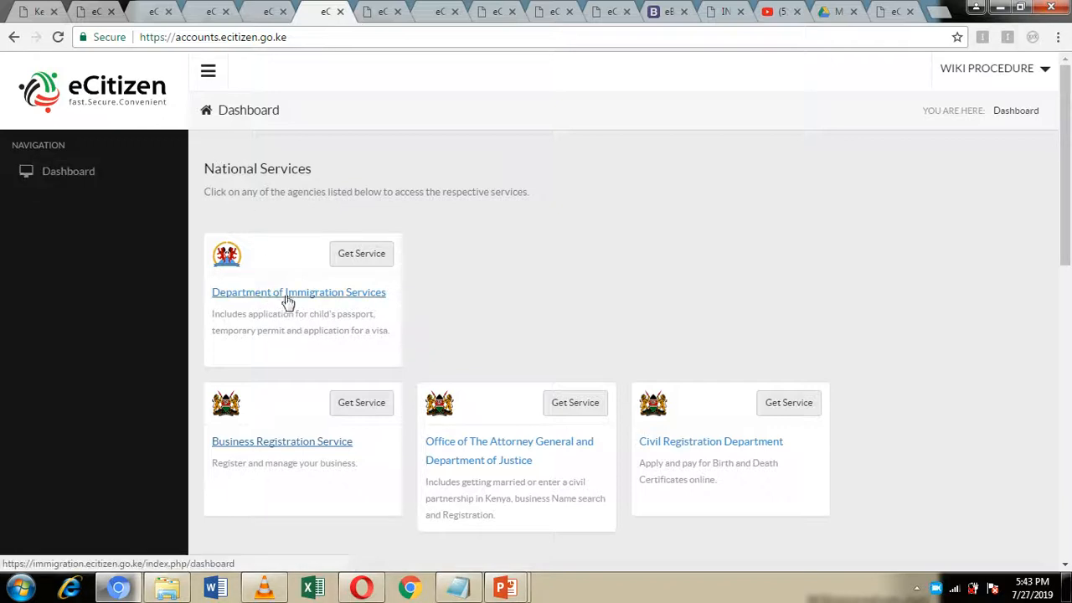
pyautogui.click(361, 260)
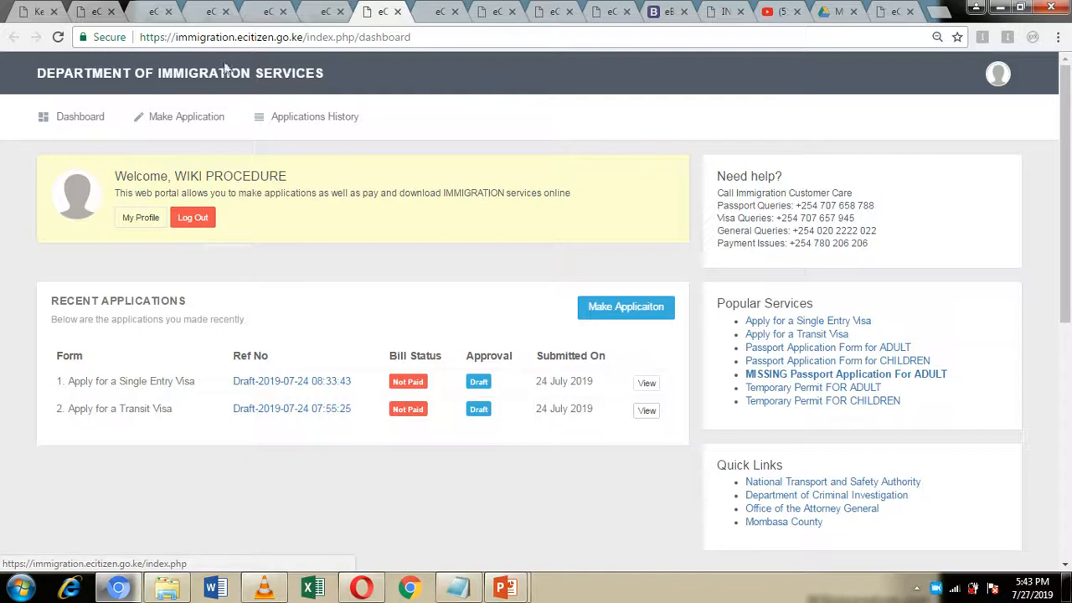
# Start a new immigration application and show the application types listed under Kenyan Visa
pyautogui.click(637, 306)
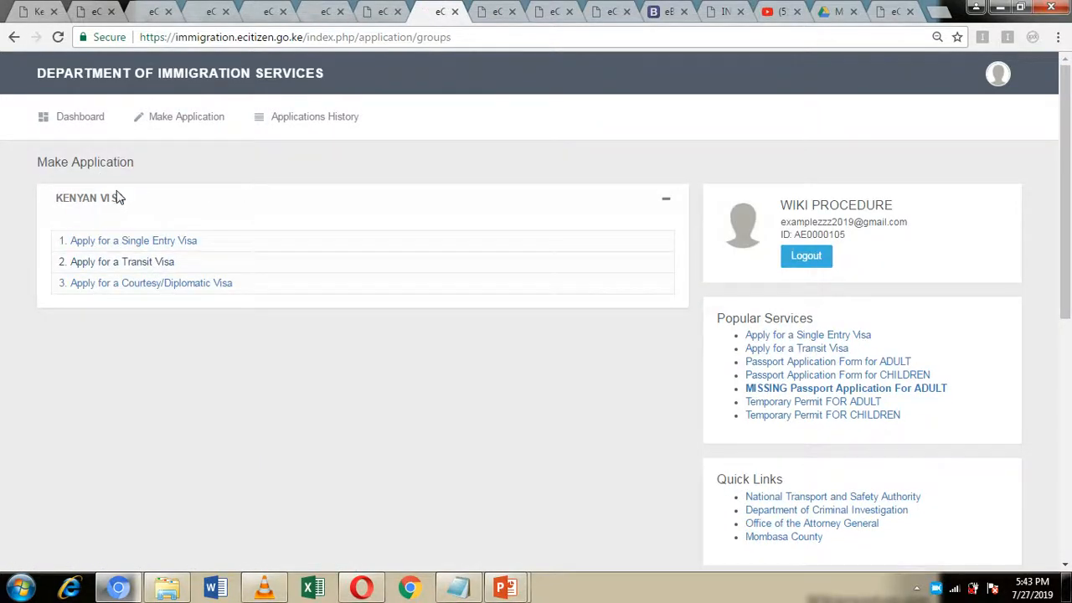
pyautogui.click(664, 201)
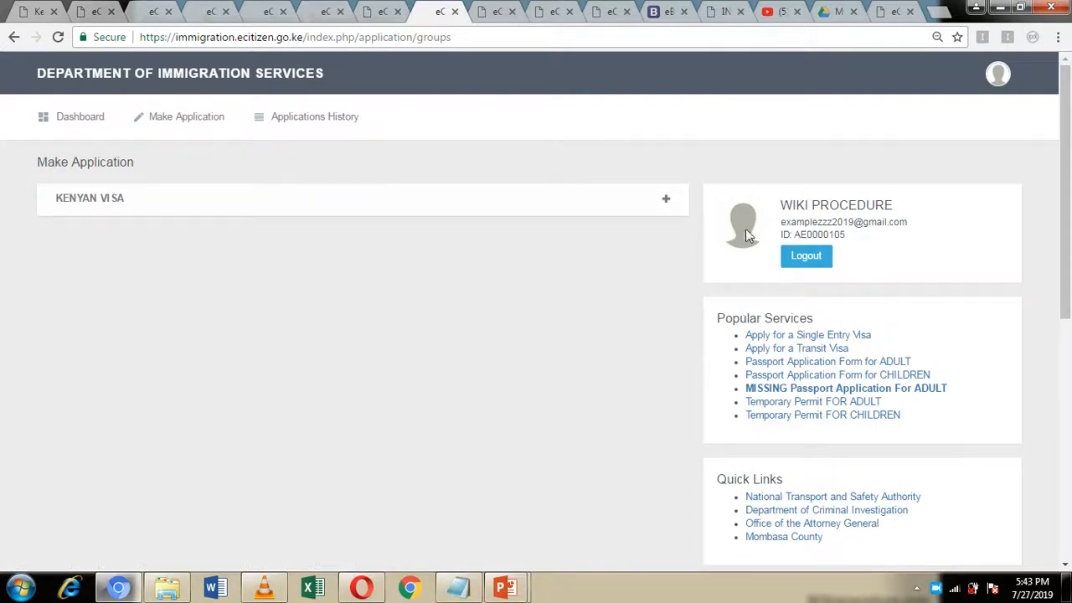
pyautogui.click(667, 203)
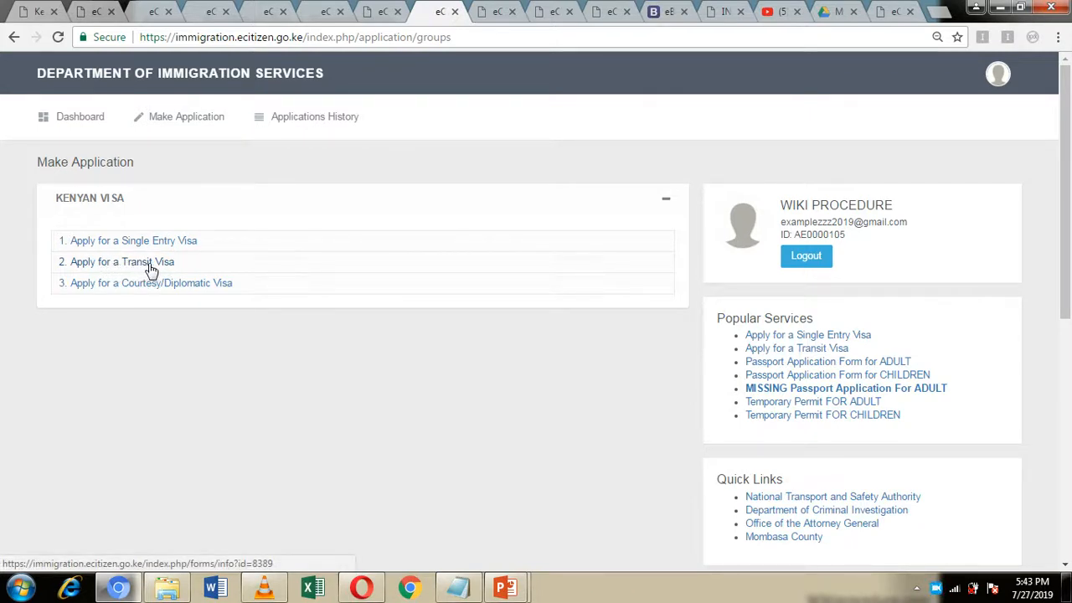
# Open the transit visa information page and review its requirements, visa fees and points to note
pyautogui.click(497, 13)
pyautogui.scroll(1, 447, 223)
pyautogui.scroll(2, 447, 223)
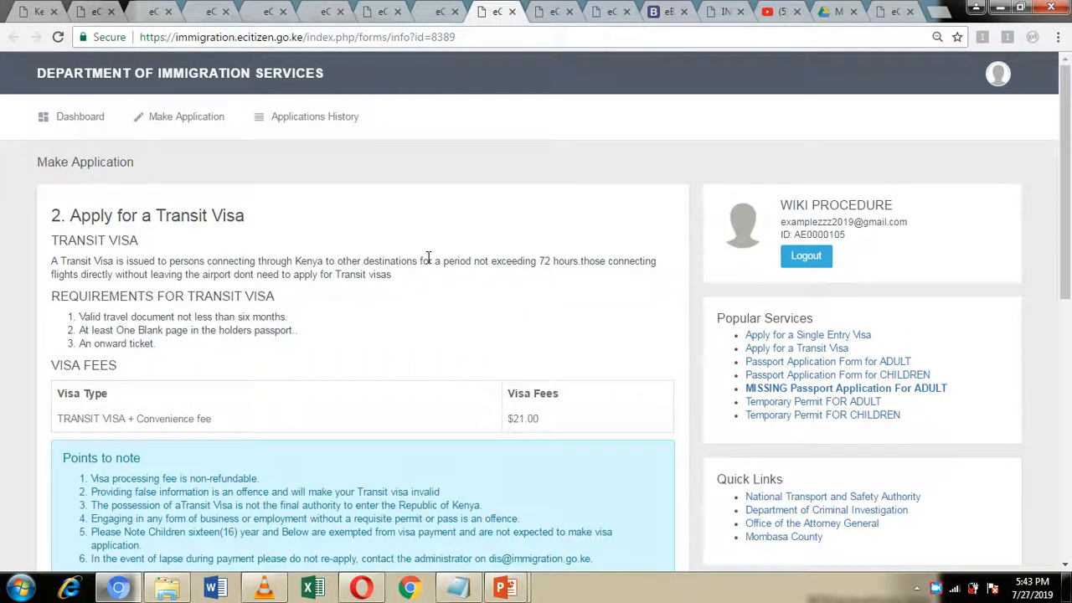
pyautogui.scroll(-2, 399, 328)
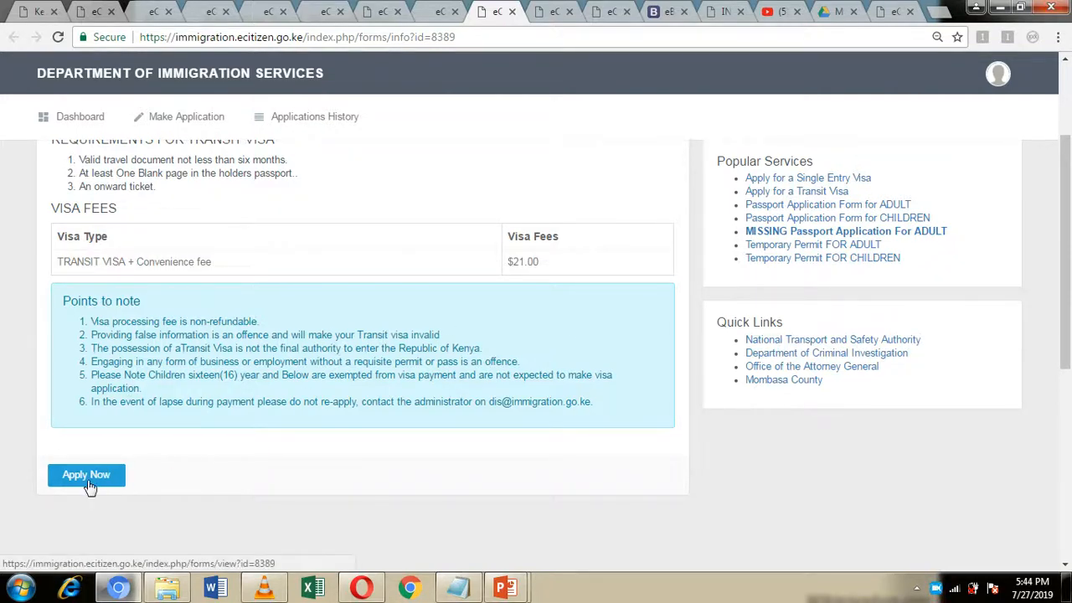
pyautogui.scroll(1, 455, 290)
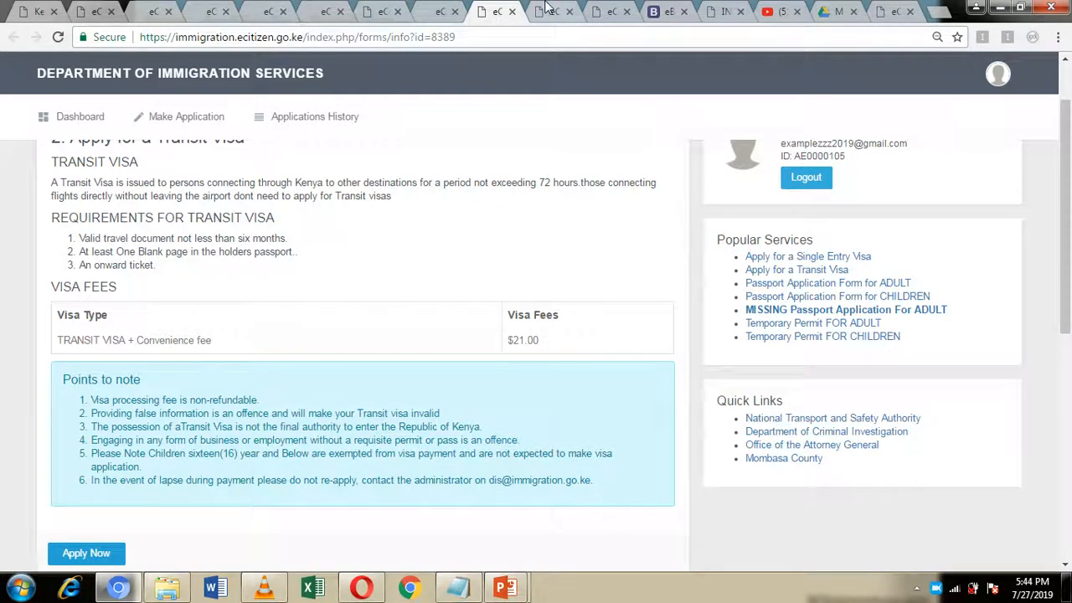
# Open the transit visa application form and view the choices for application country, person applied for and destination country
pyautogui.click(573, 10)
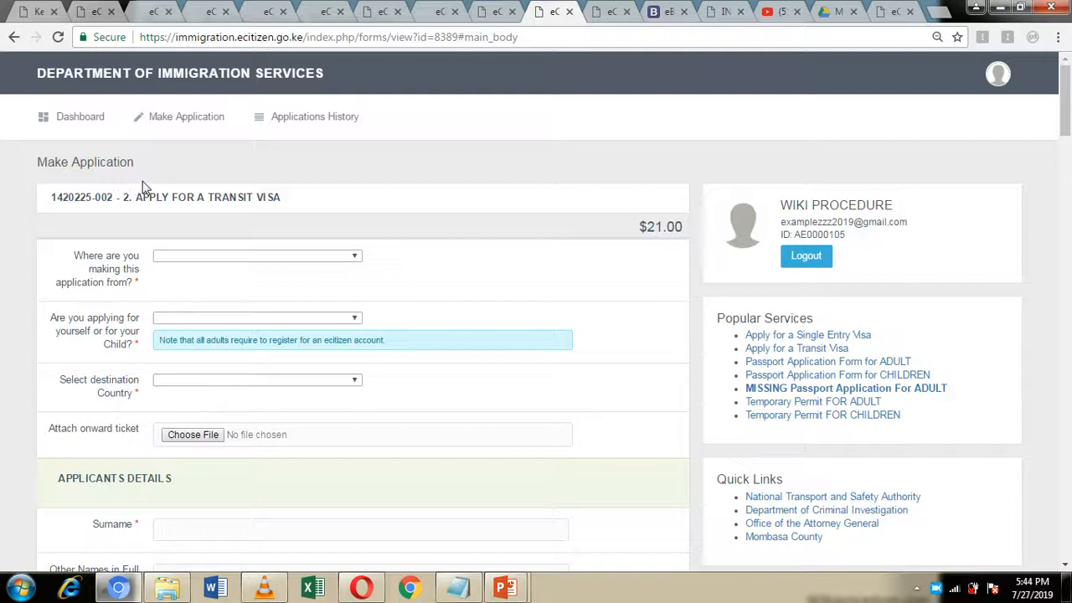
pyautogui.click(353, 260)
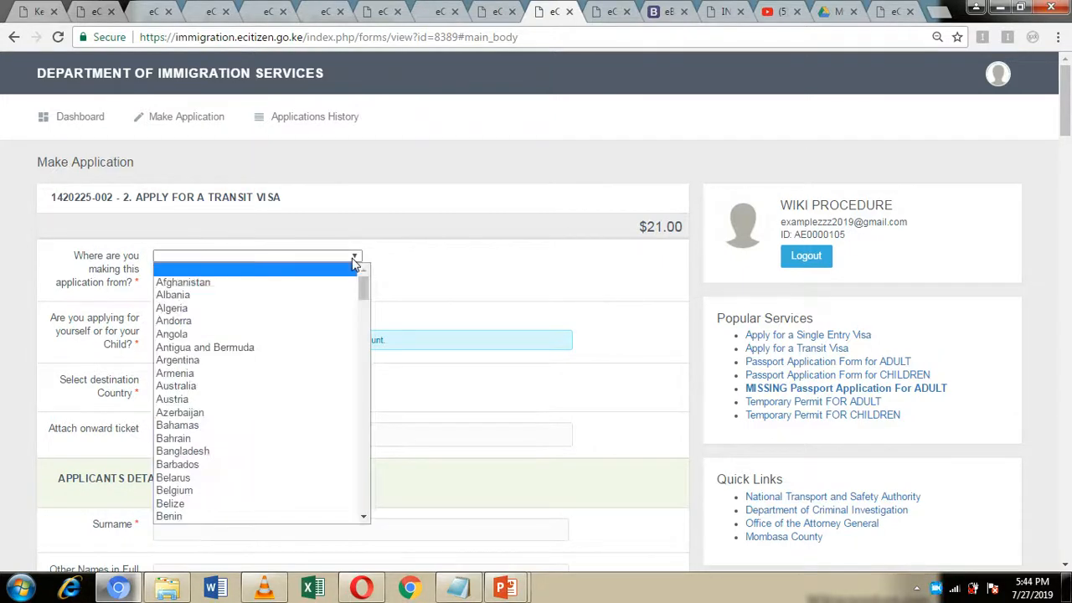
pyautogui.click(354, 260)
pyautogui.doubleClick(354, 260)
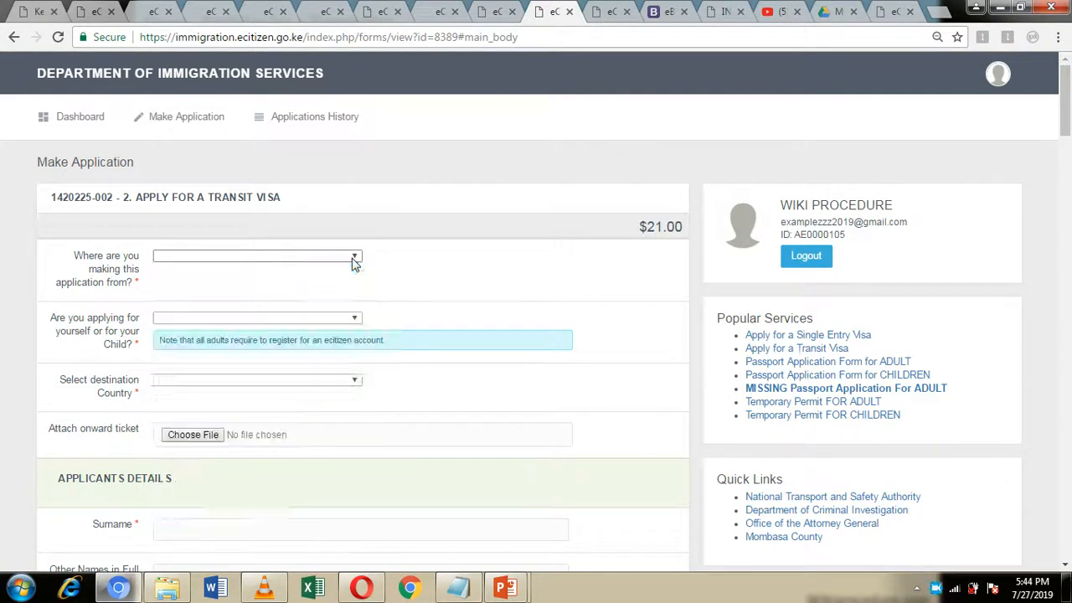
pyautogui.click(348, 258)
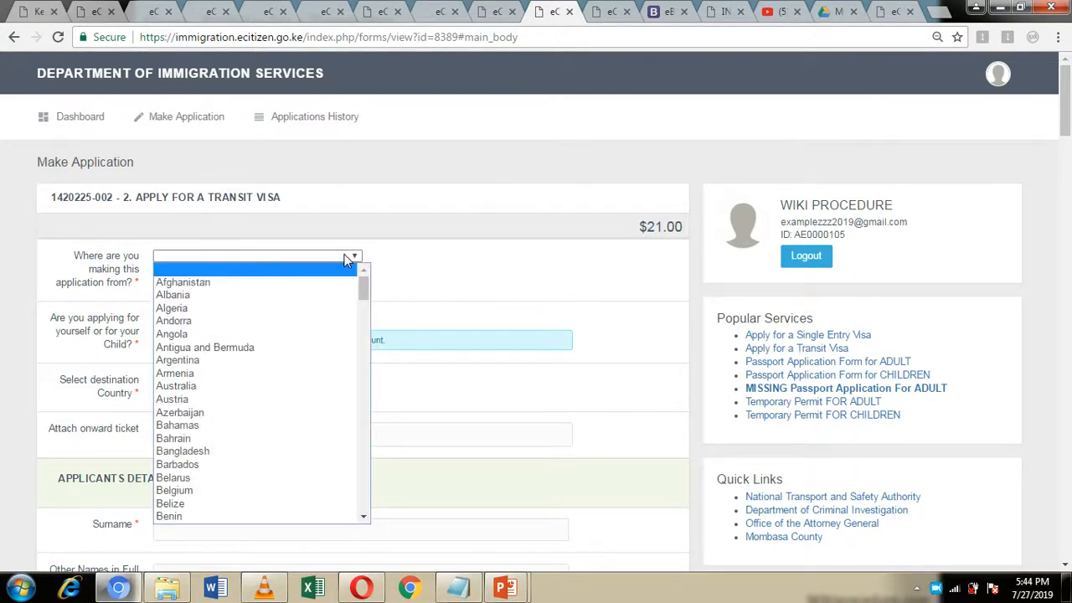
pyautogui.click(348, 259)
pyautogui.click(354, 318)
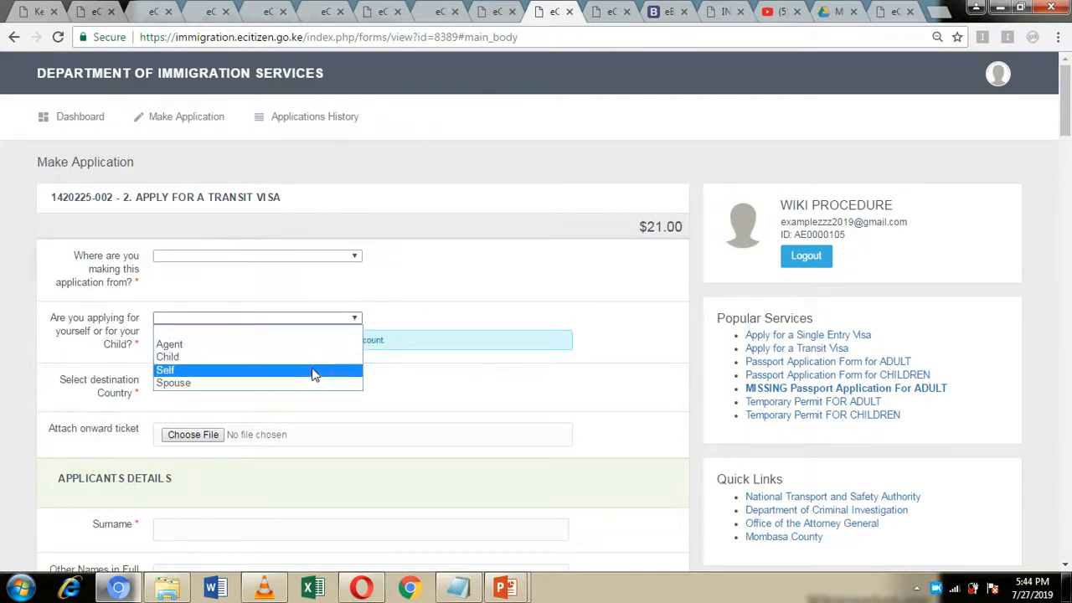
pyautogui.click(475, 335)
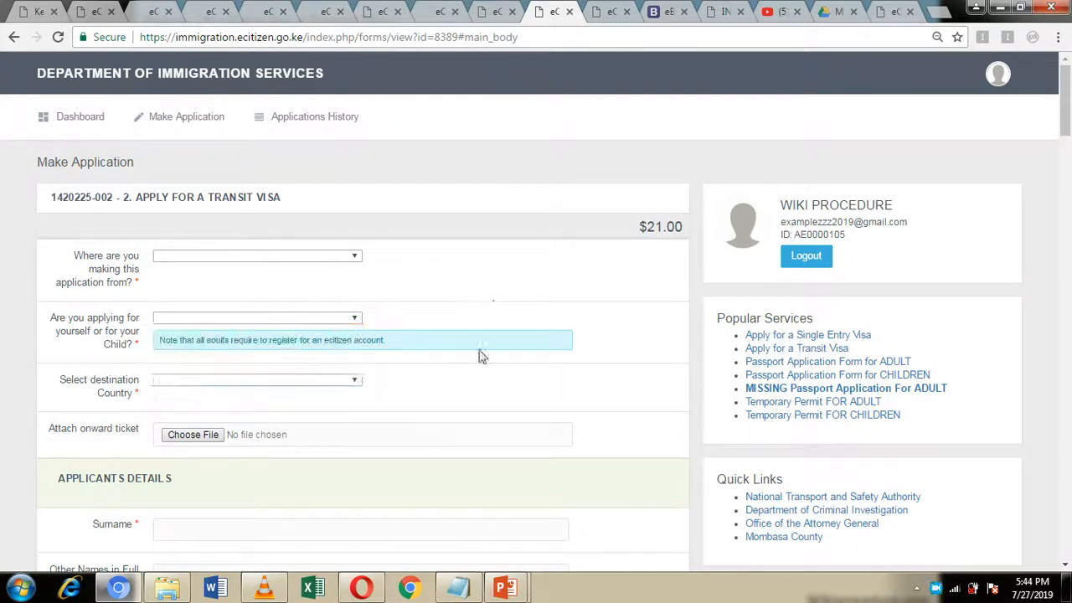
pyautogui.click(355, 382)
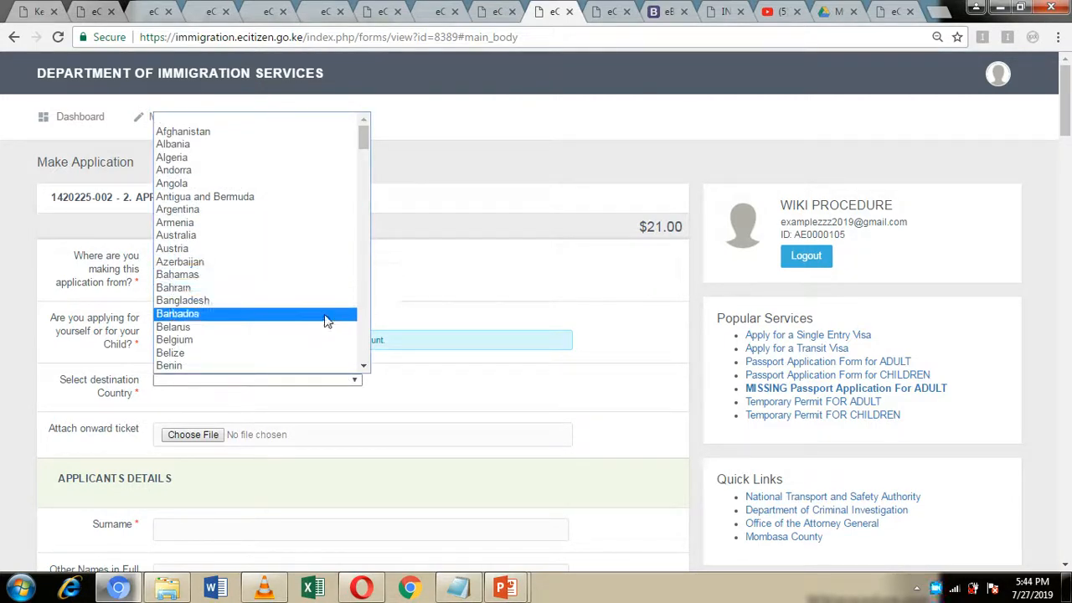
pyautogui.click(429, 394)
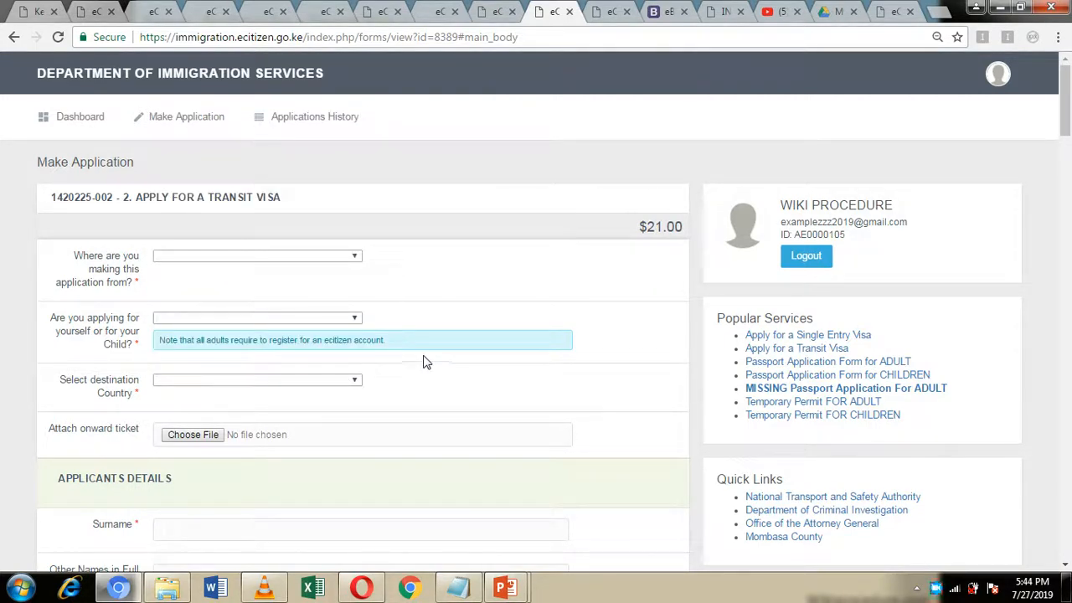
# Review the onward ticket attachment and the Applicants Details fields of the transit visa form
pyautogui.scroll(-1, 411, 368)
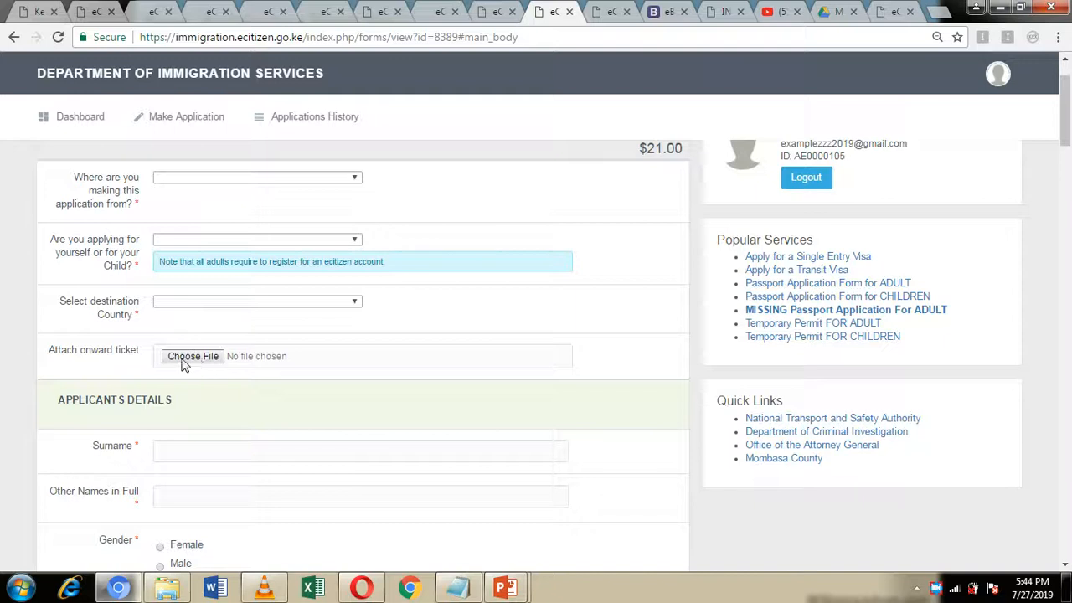
pyautogui.scroll(-2, 197, 347)
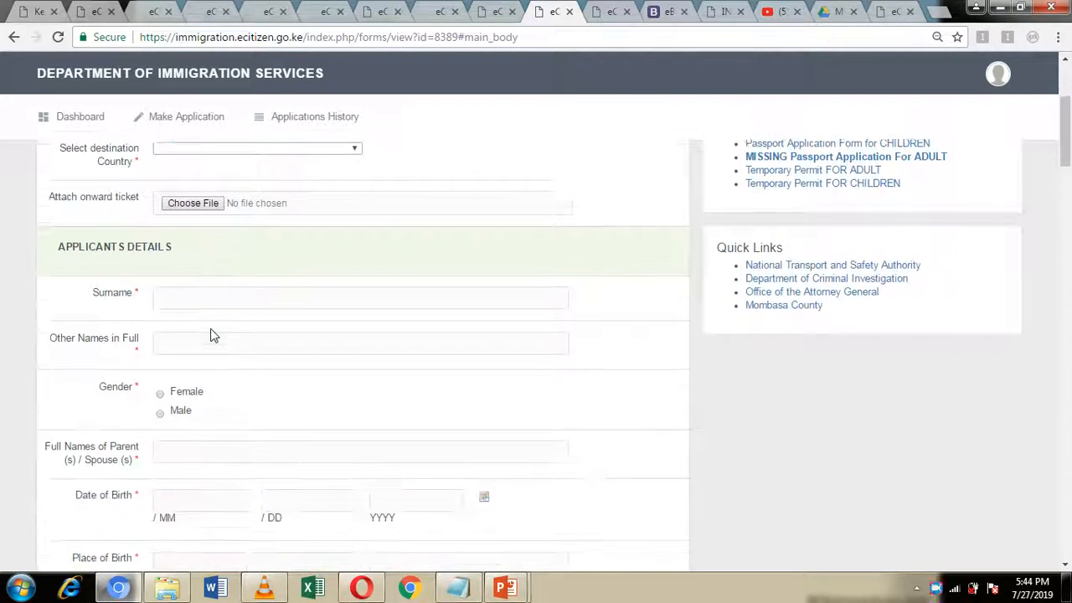
pyautogui.scroll(-1, 187, 294)
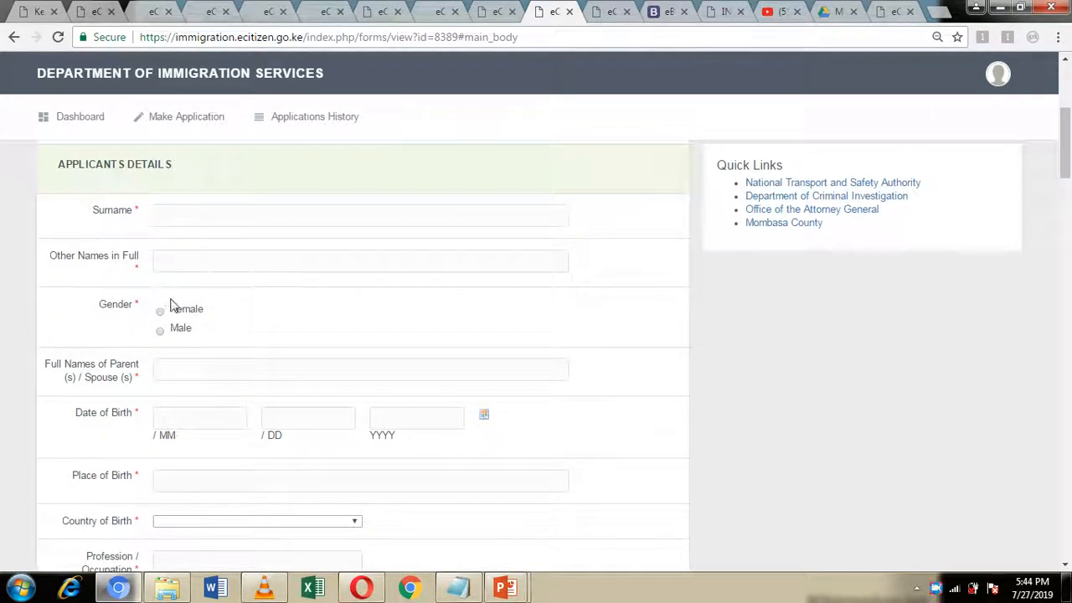
pyautogui.scroll(-1, 172, 306)
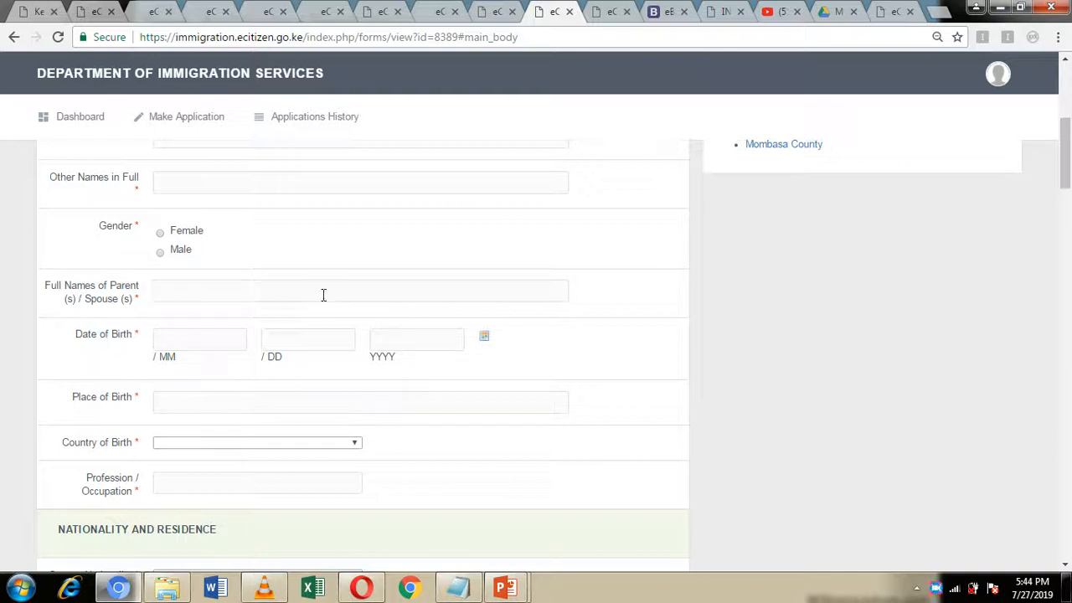
pyautogui.scroll(-1, 168, 294)
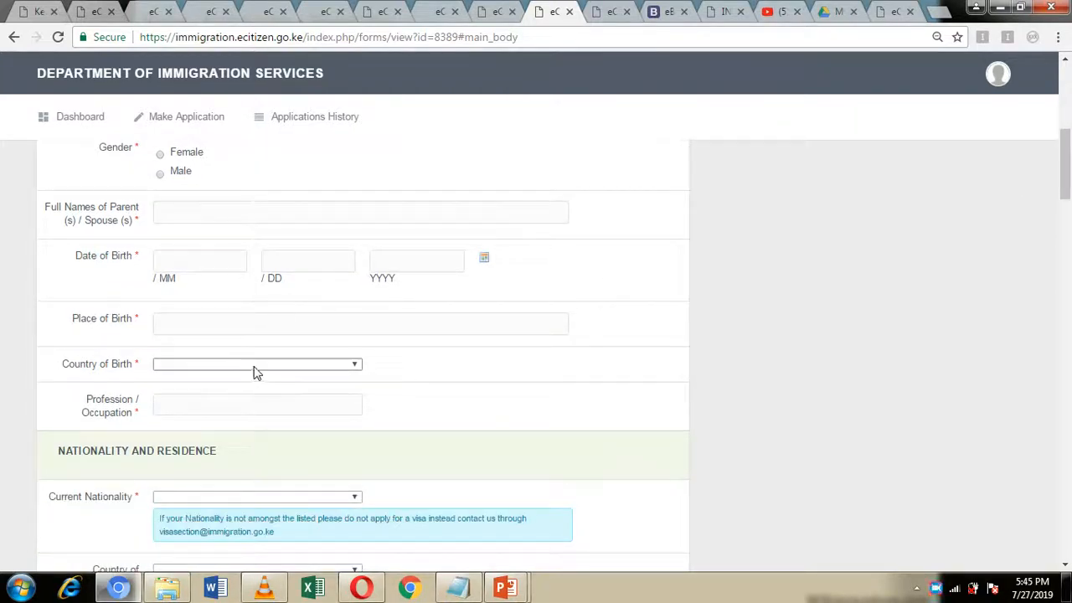
pyautogui.scroll(-1, 272, 324)
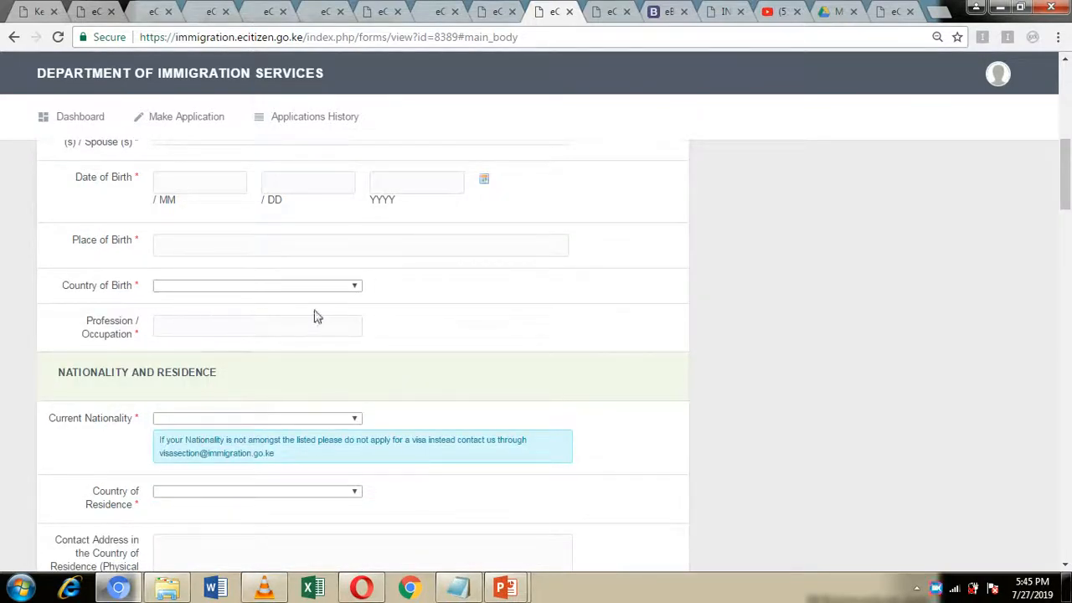
# Examine the Nationality and Residence fields and the Passport/Travel Document Held fields of the transit visa form
pyautogui.scroll(-1, 309, 326)
pyautogui.scroll(-1, 276, 352)
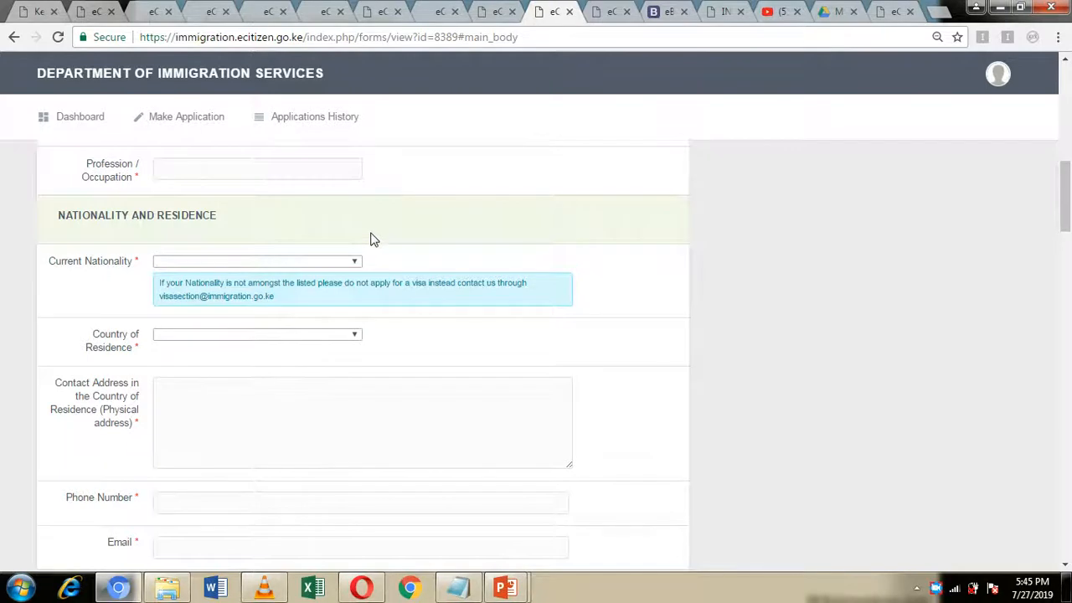
pyautogui.scroll(-1, 371, 237)
pyautogui.scroll(1, 335, 213)
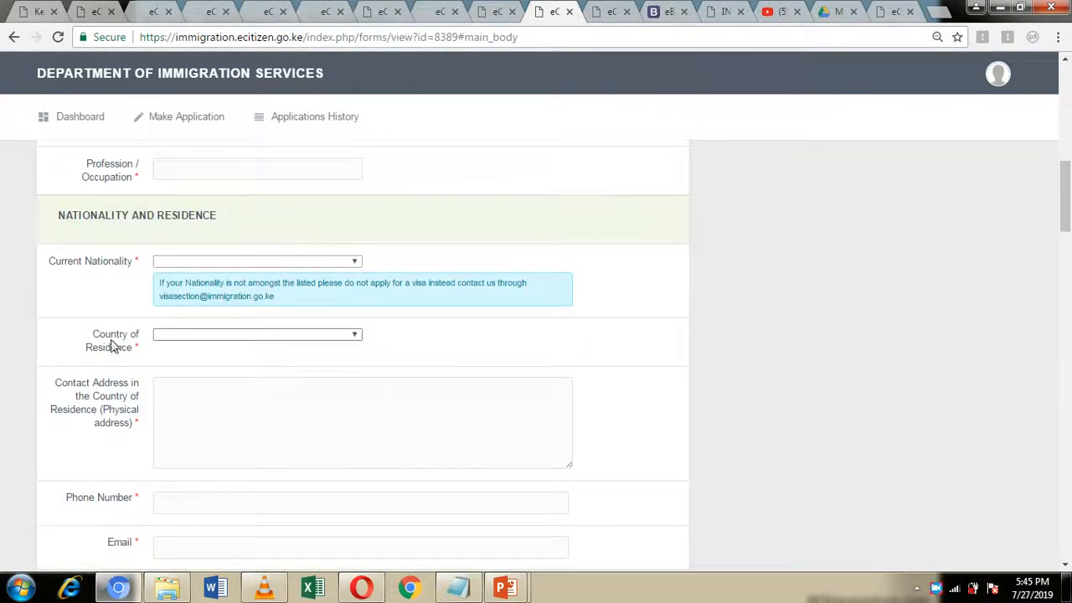
pyautogui.scroll(-1, 210, 358)
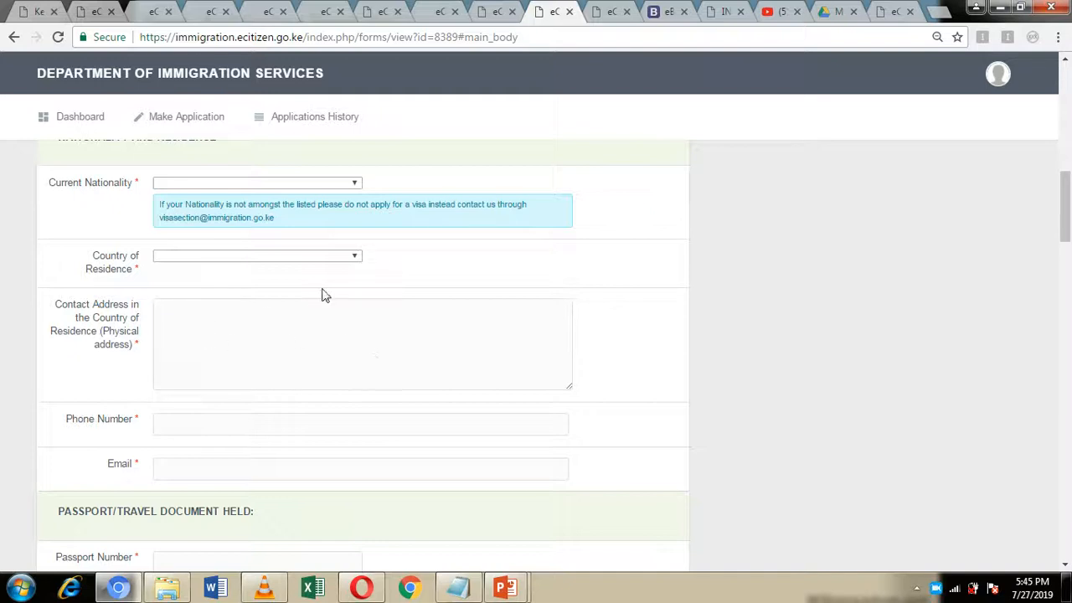
pyautogui.scroll(-2, 292, 457)
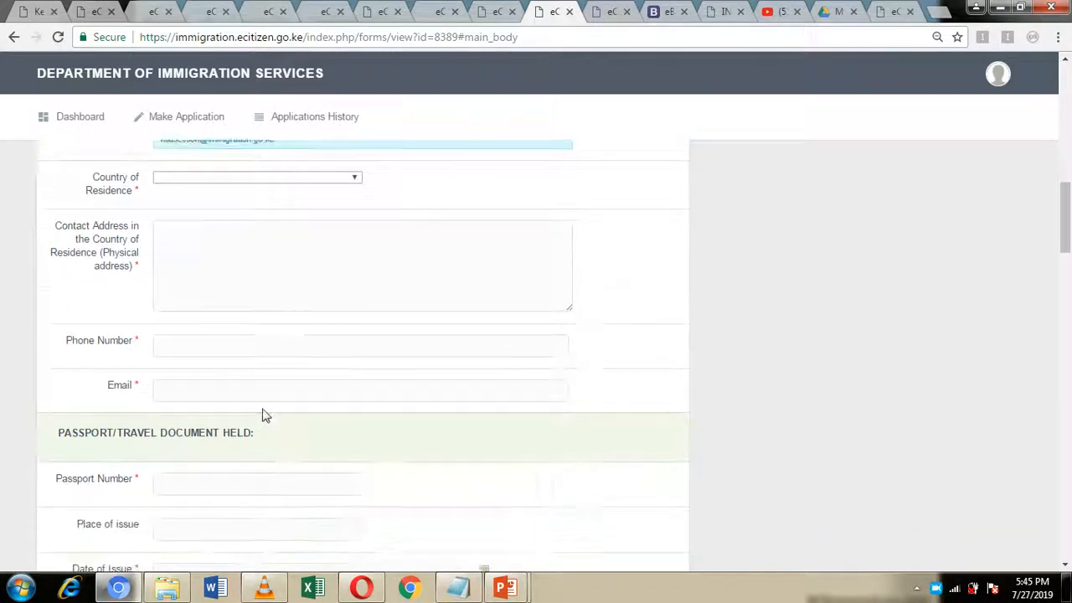
pyautogui.scroll(-1, 344, 276)
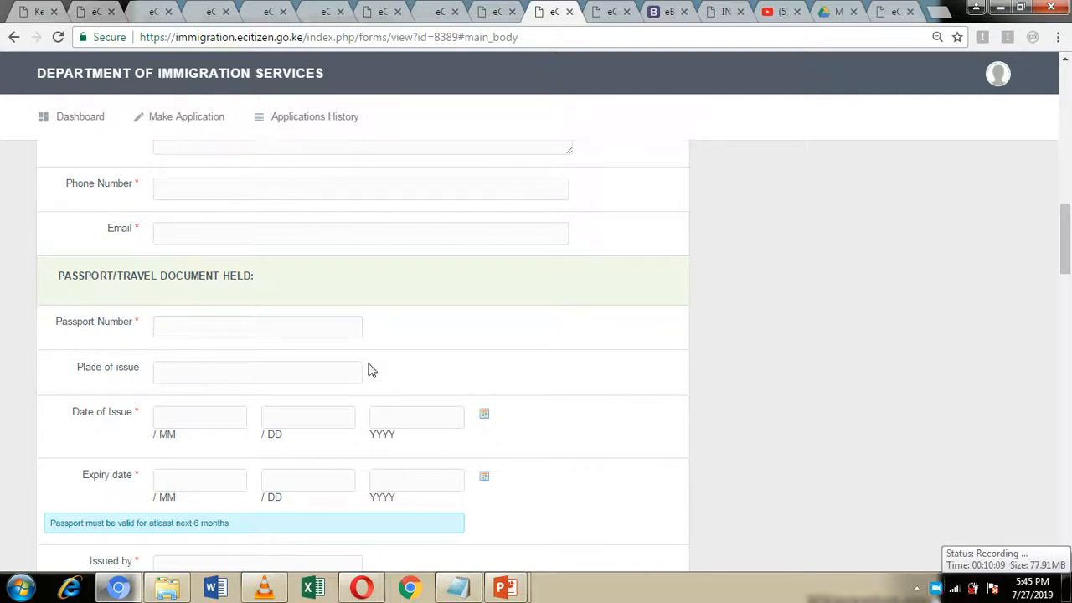
pyautogui.scroll(-3, 275, 318)
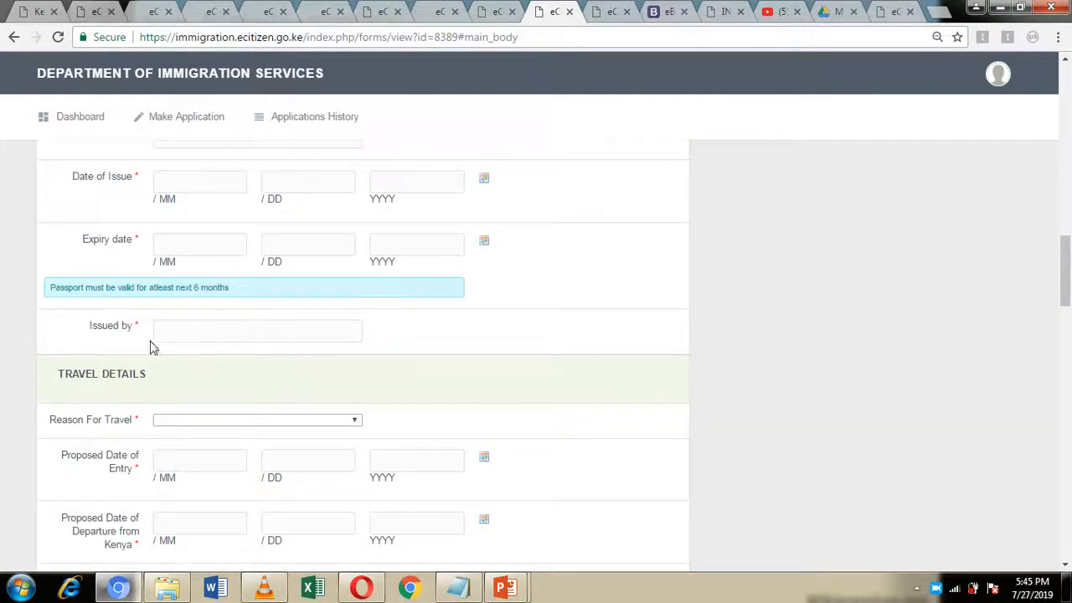
# Review the Travel Details fields of the transit visa form and view the choices for Reason For Travel
pyautogui.scroll(-1, 347, 345)
pyautogui.scroll(-3, 342, 340)
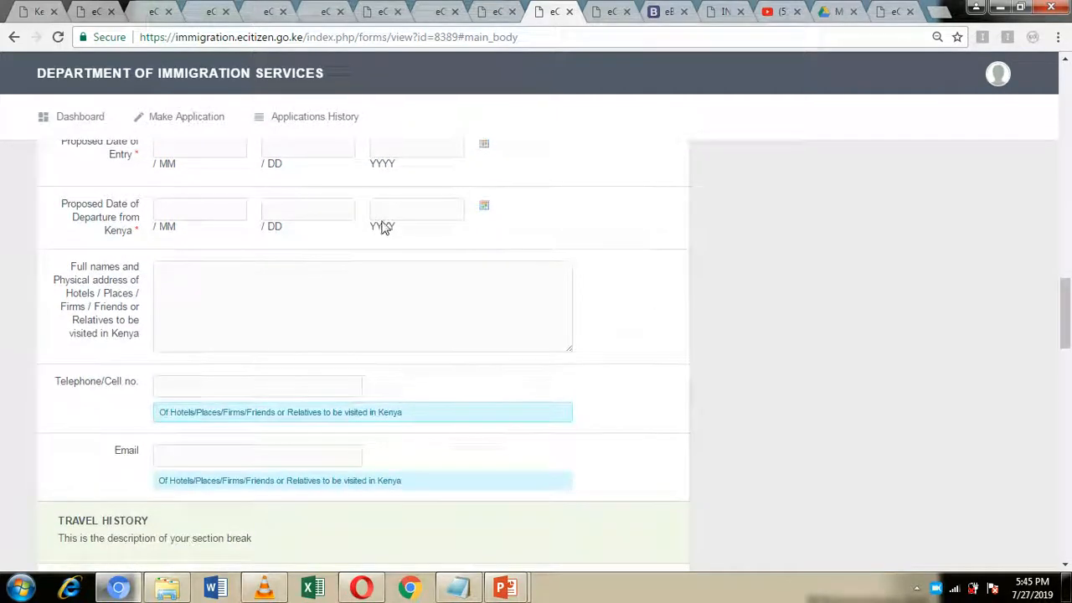
pyautogui.scroll(1, 381, 228)
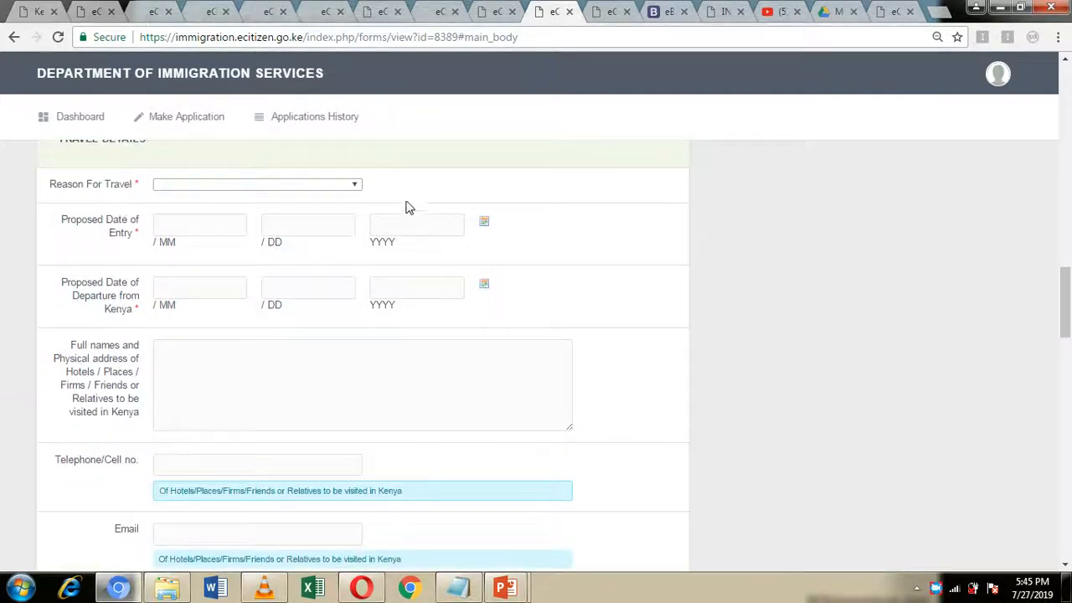
pyautogui.click(350, 186)
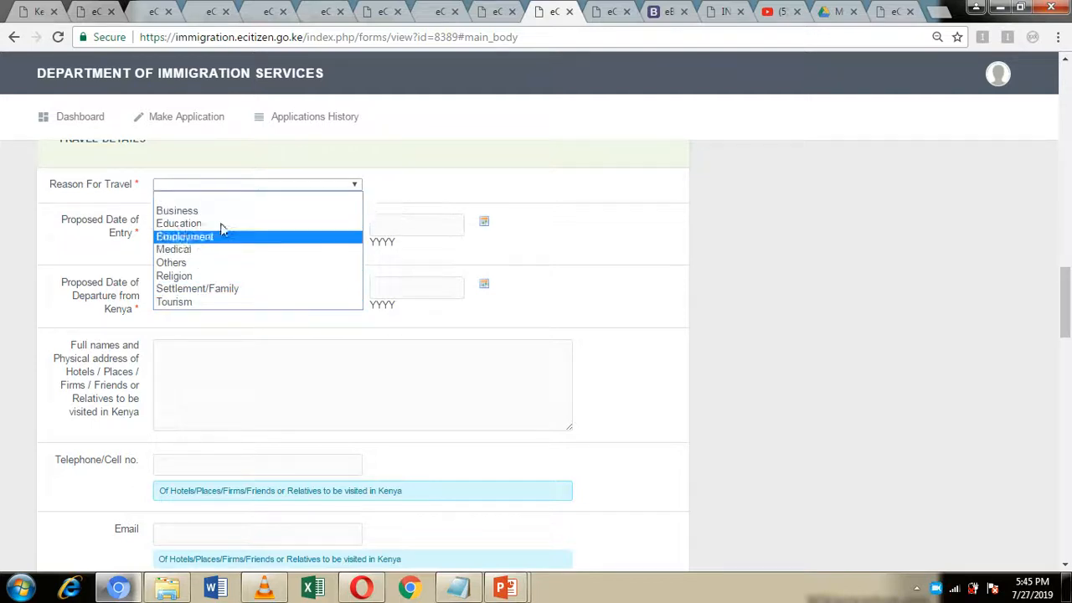
pyautogui.click(481, 194)
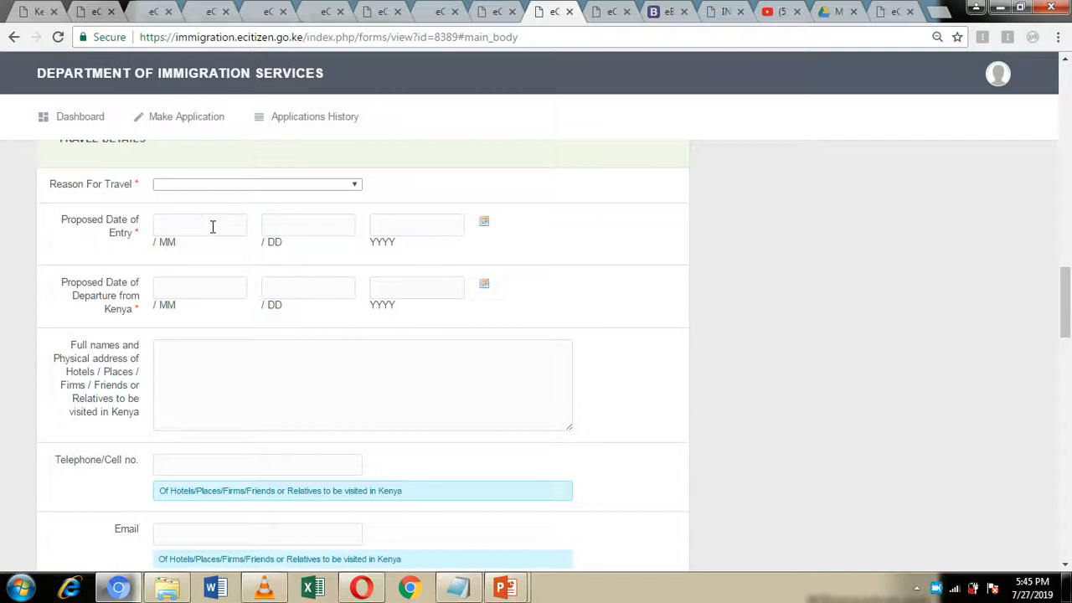
# Review the contact fields for places visited in Kenya and the Travel History questions on visits, return and denied entry
pyautogui.scroll(-2, 288, 294)
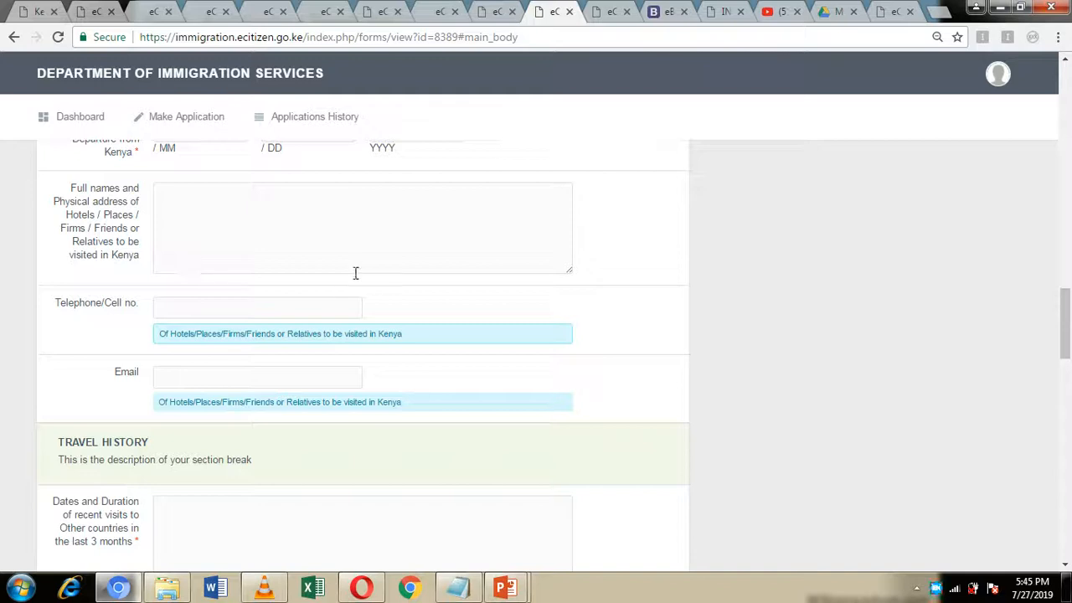
pyautogui.scroll(-1, 216, 227)
pyautogui.scroll(-1, 179, 249)
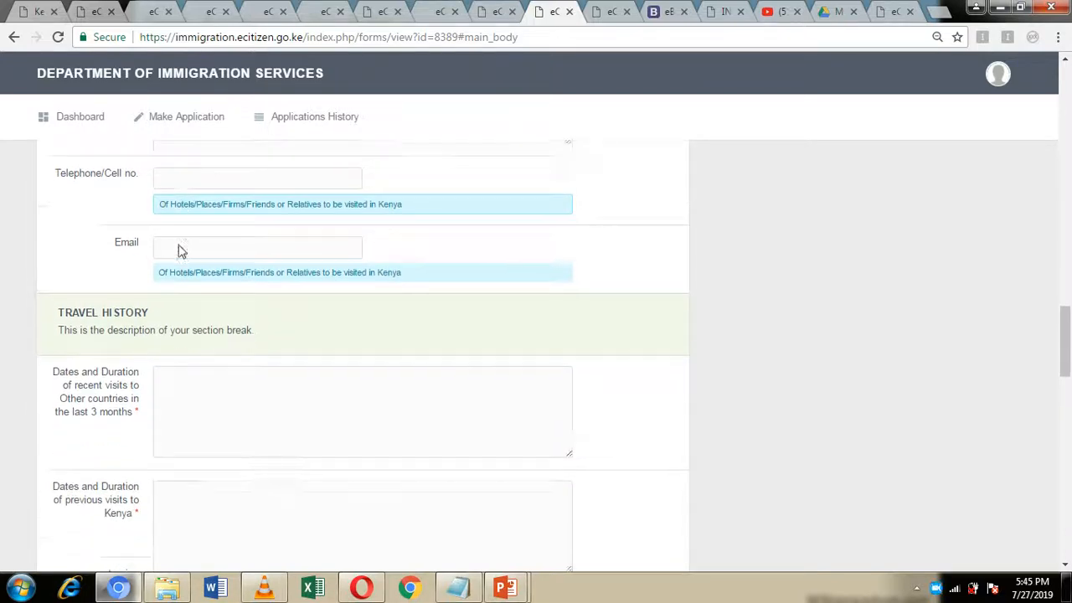
pyautogui.scroll(-2, 200, 243)
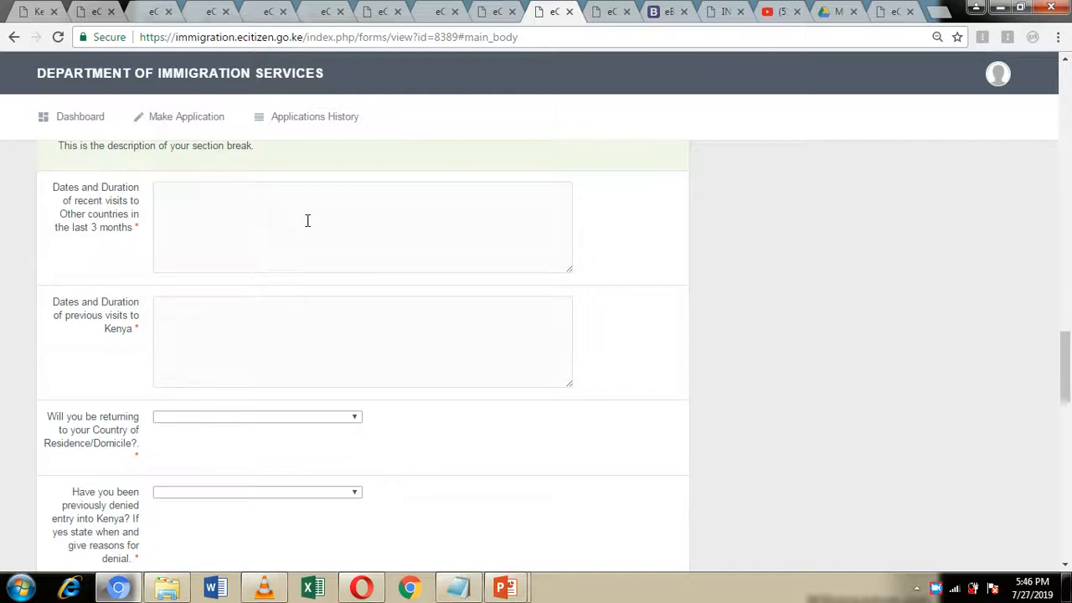
pyautogui.scroll(-1, 89, 232)
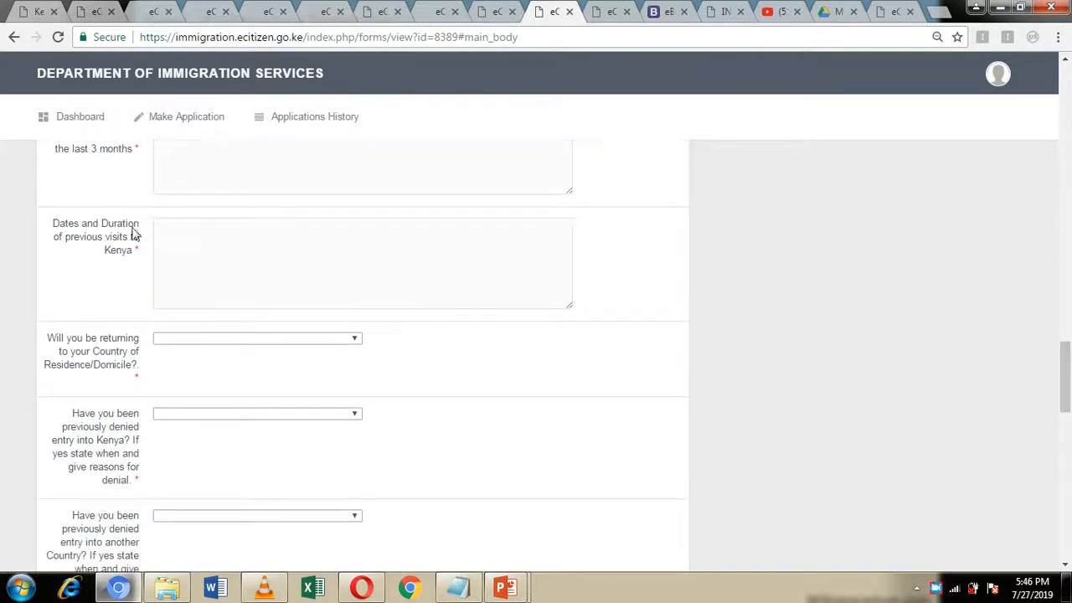
pyautogui.scroll(-1, 160, 231)
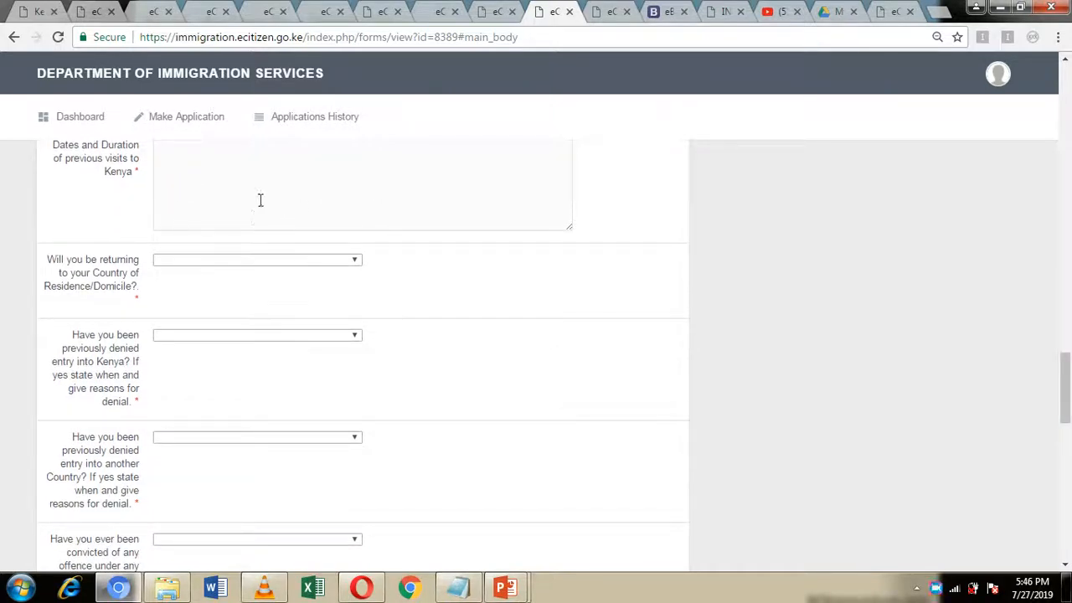
pyautogui.scroll(-1, 252, 221)
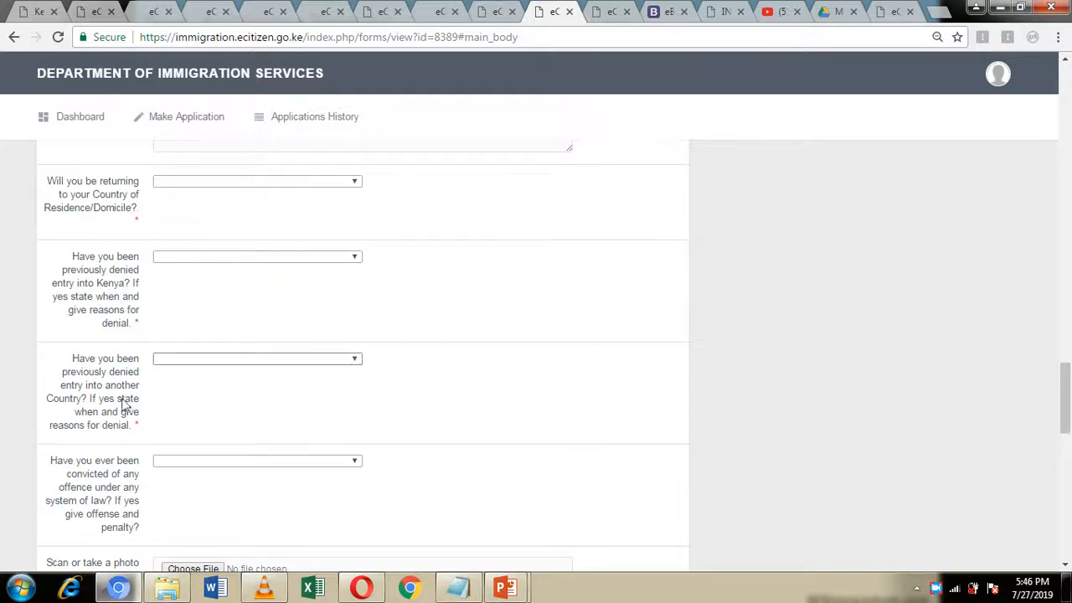
# Examine the conviction question's choices and the attachment fields for the passport bio data page, additional documents and passport photo
pyautogui.scroll(-1, 164, 383)
pyautogui.scroll(-1, 172, 412)
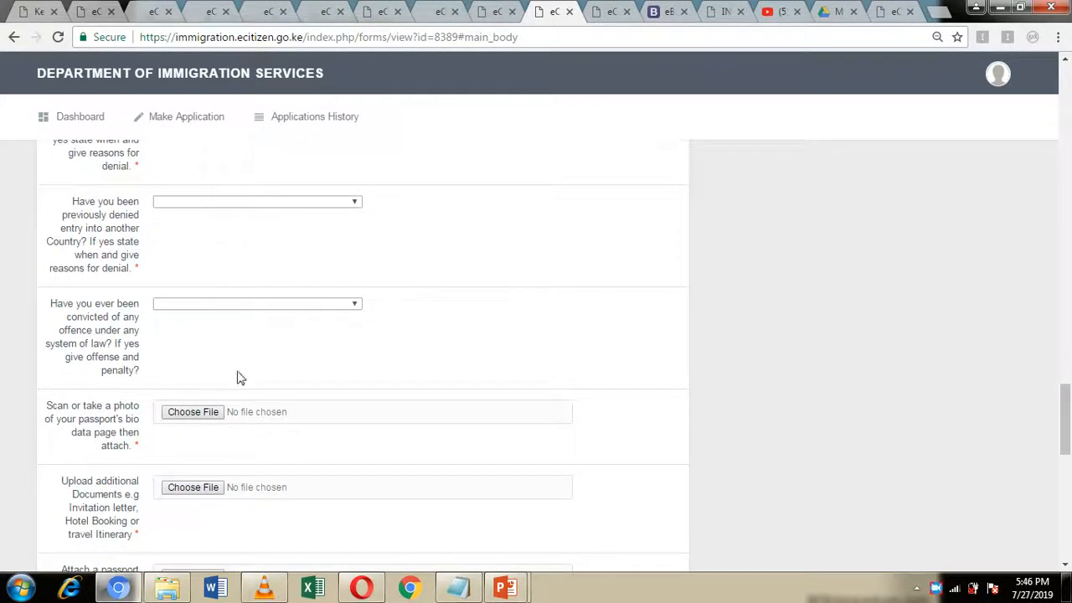
pyautogui.scroll(-1, 206, 352)
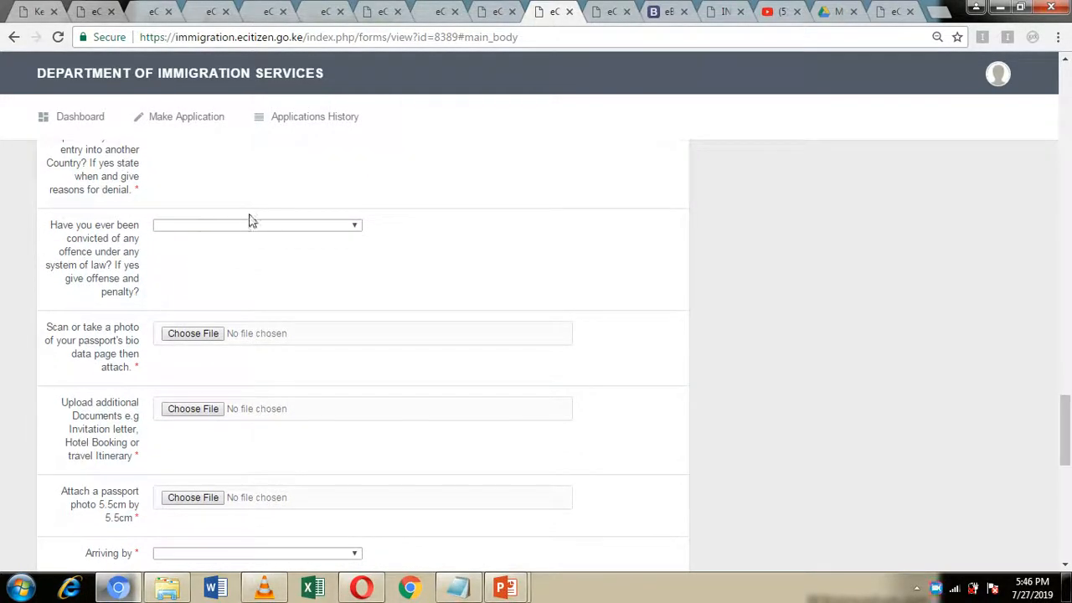
pyautogui.scroll(-1, 360, 252)
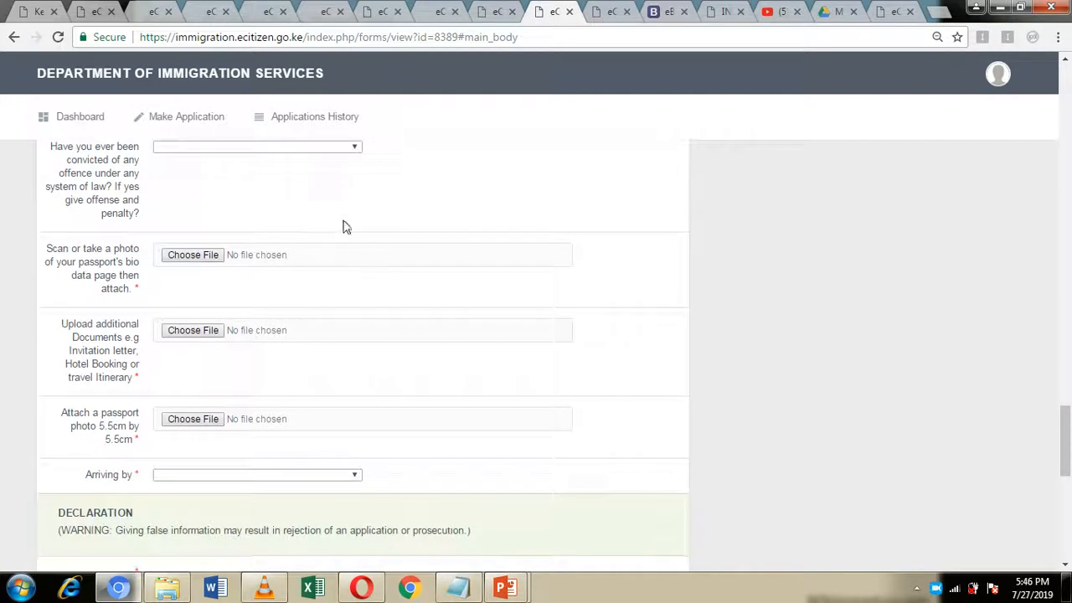
pyautogui.click(355, 148)
pyautogui.click(365, 150)
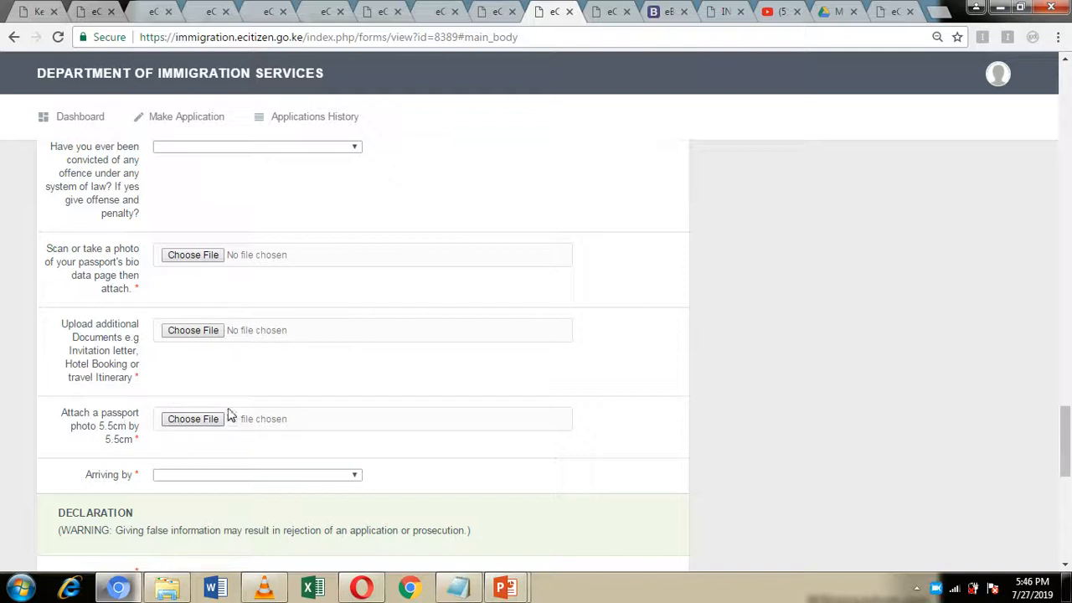
pyautogui.scroll(-1, 275, 415)
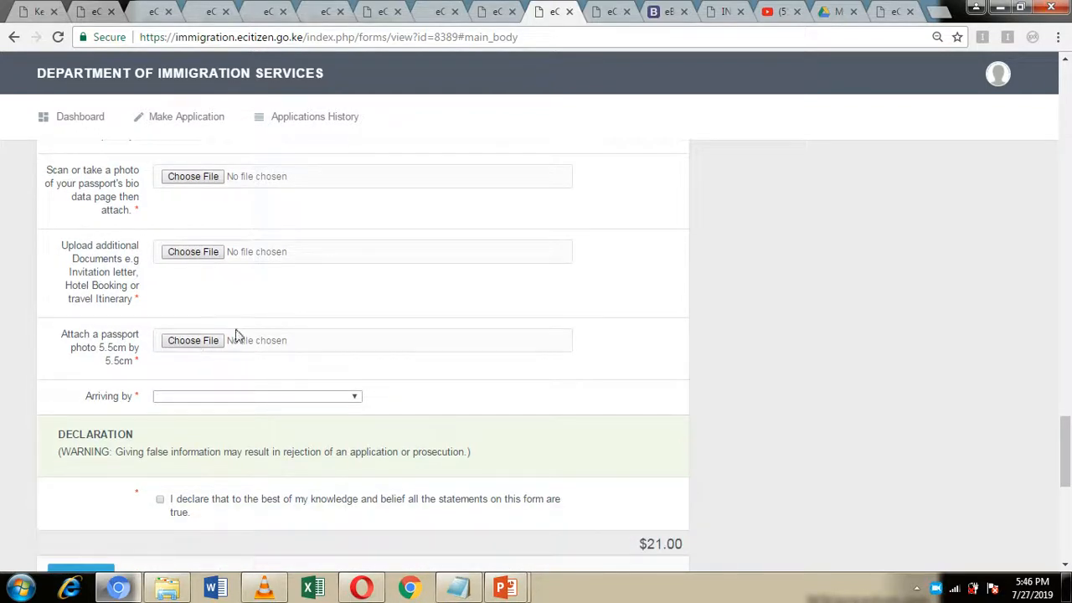
# Set the arrival mode to Air with Jomo Kenyatta Airport, Nairobi as point of entry, and accept the declaration
pyautogui.click(355, 400)
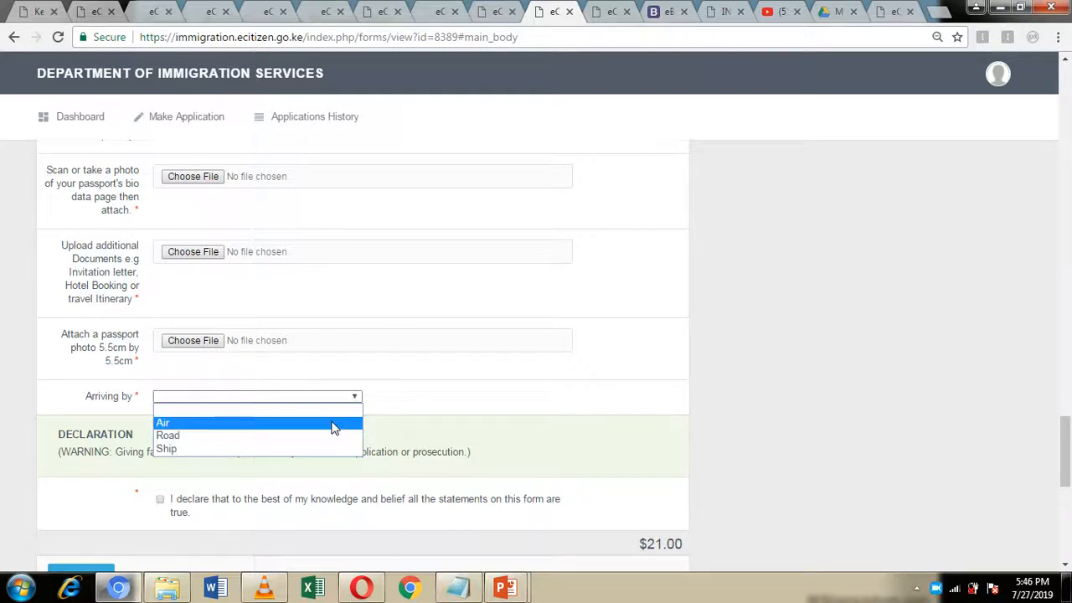
pyautogui.click(333, 428)
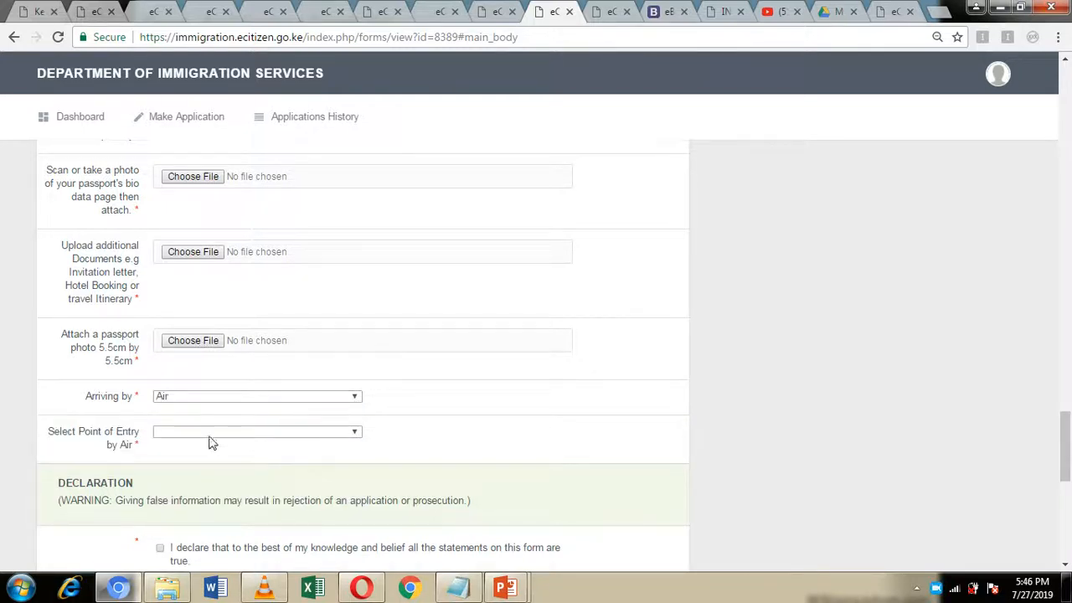
pyautogui.click(357, 401)
pyautogui.click(357, 400)
pyautogui.click(357, 434)
pyautogui.click(283, 327)
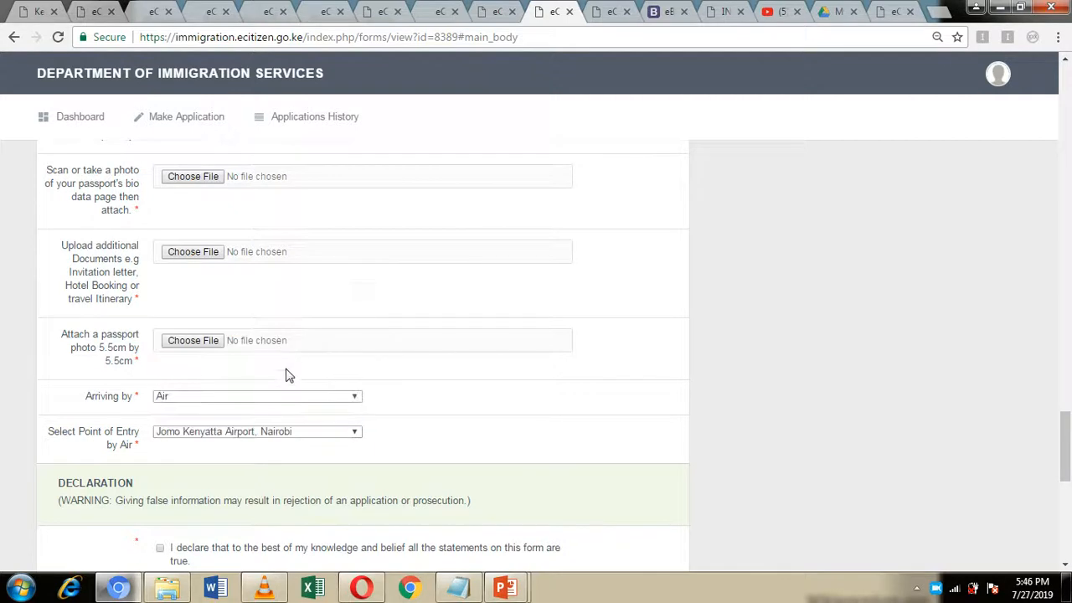
pyautogui.scroll(-2, 289, 377)
pyautogui.click(160, 392)
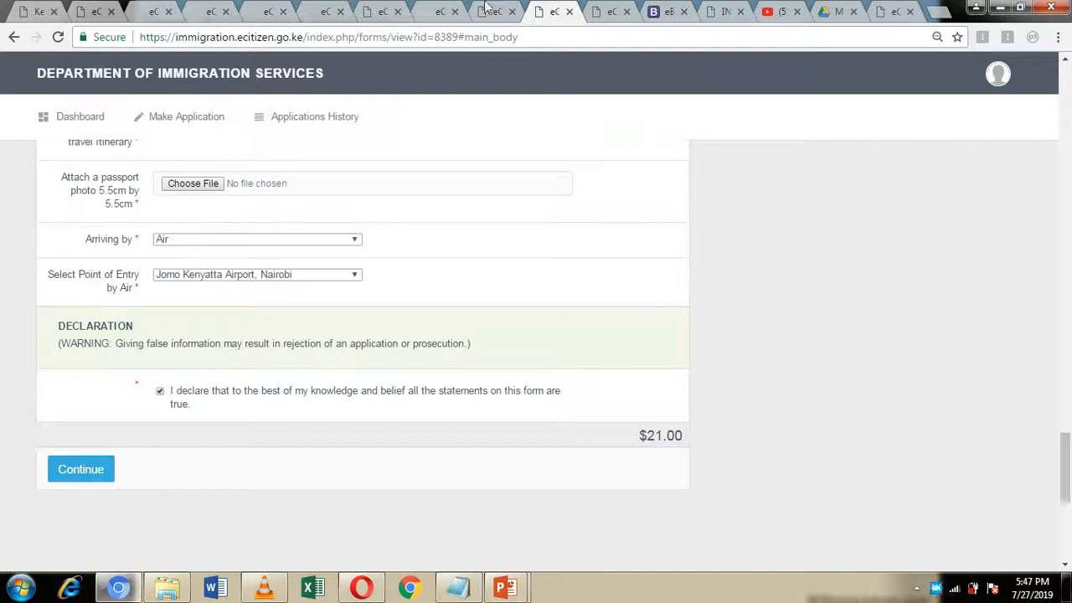
# Open the draft transit visa application and review its submitted answers and billing summary
pyautogui.click(614, 9)
pyautogui.scroll(-1, 433, 212)
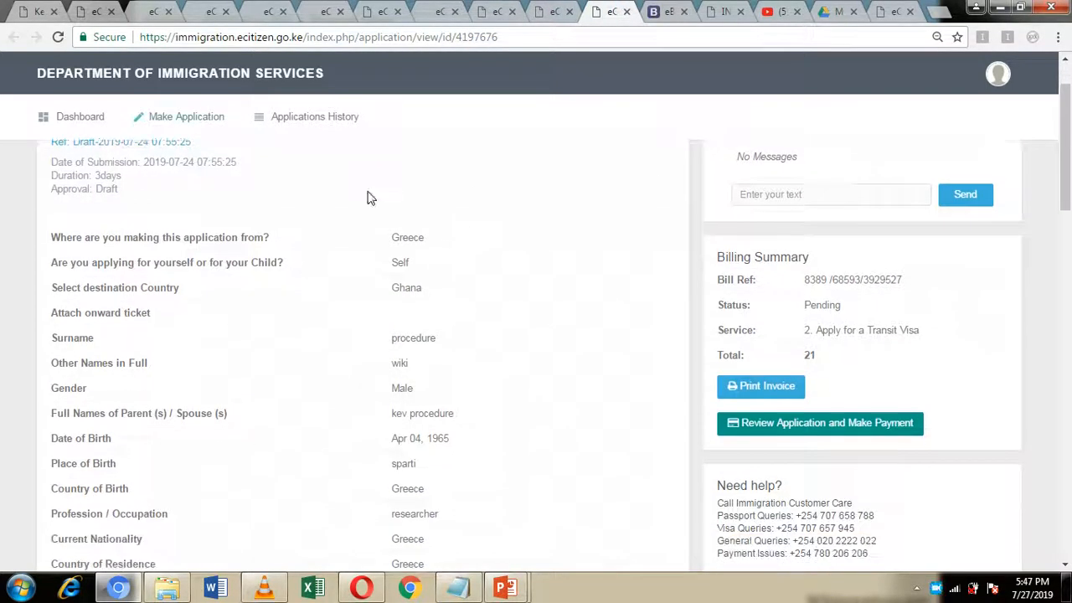
pyautogui.scroll(1, 393, 222)
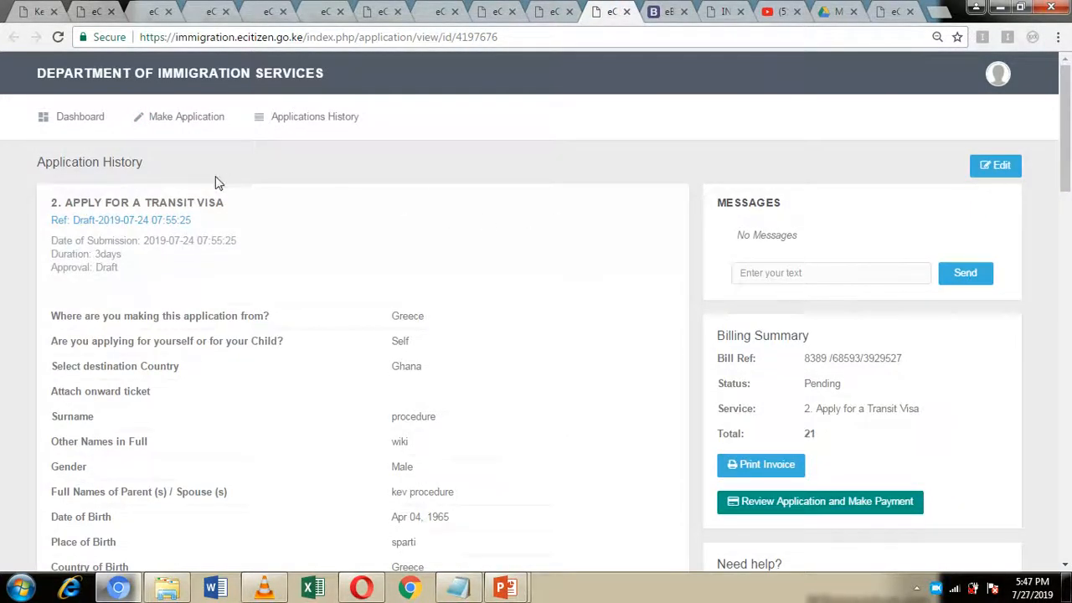
pyautogui.scroll(-5, 584, 294)
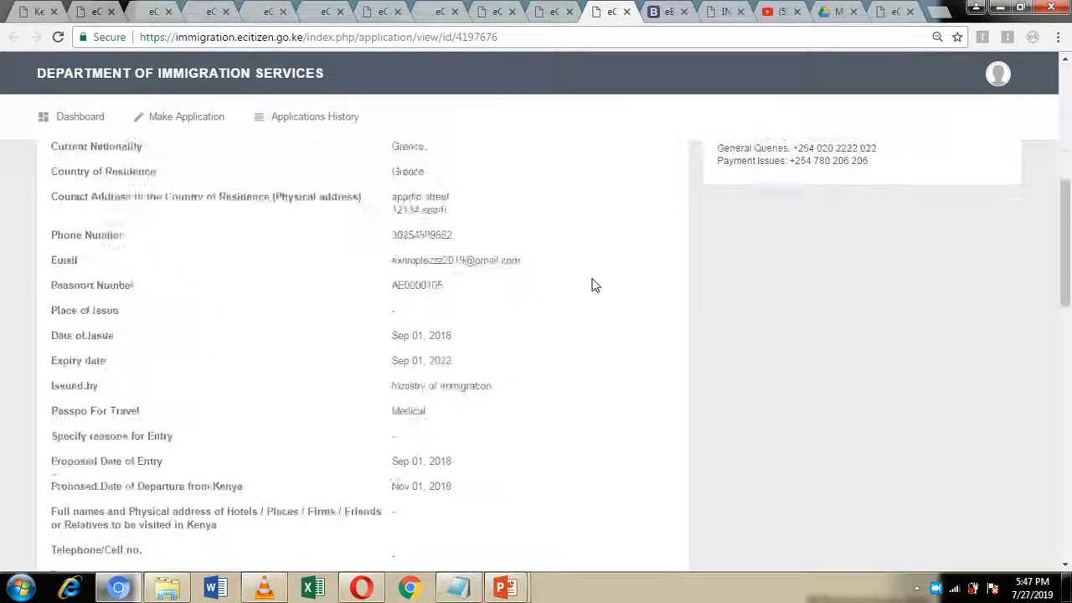
pyautogui.scroll(-1, 181, 231)
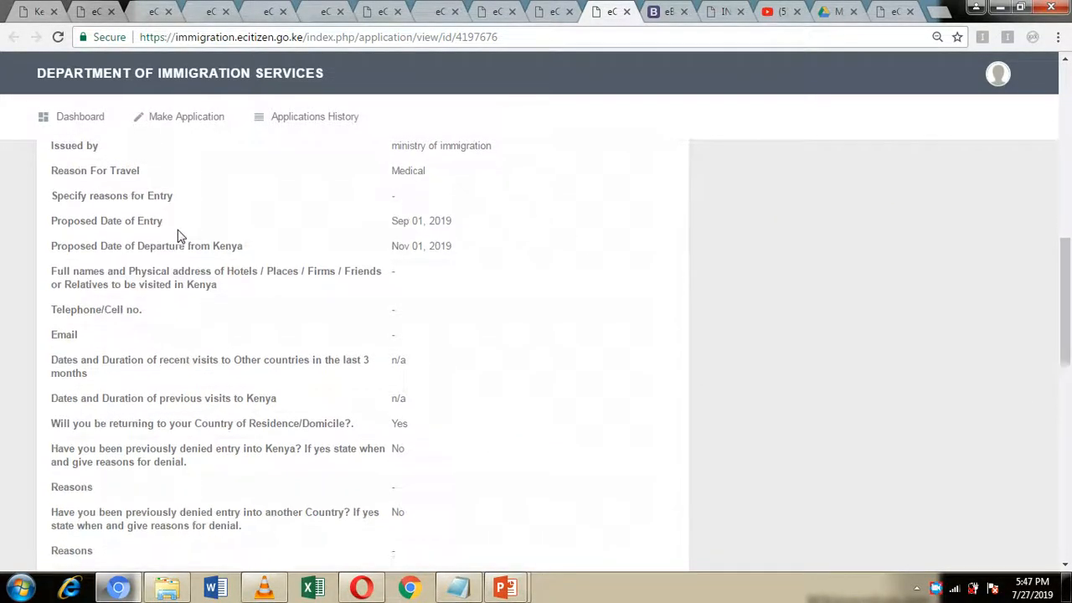
pyautogui.scroll(-5, 178, 236)
pyautogui.scroll(1, 431, 237)
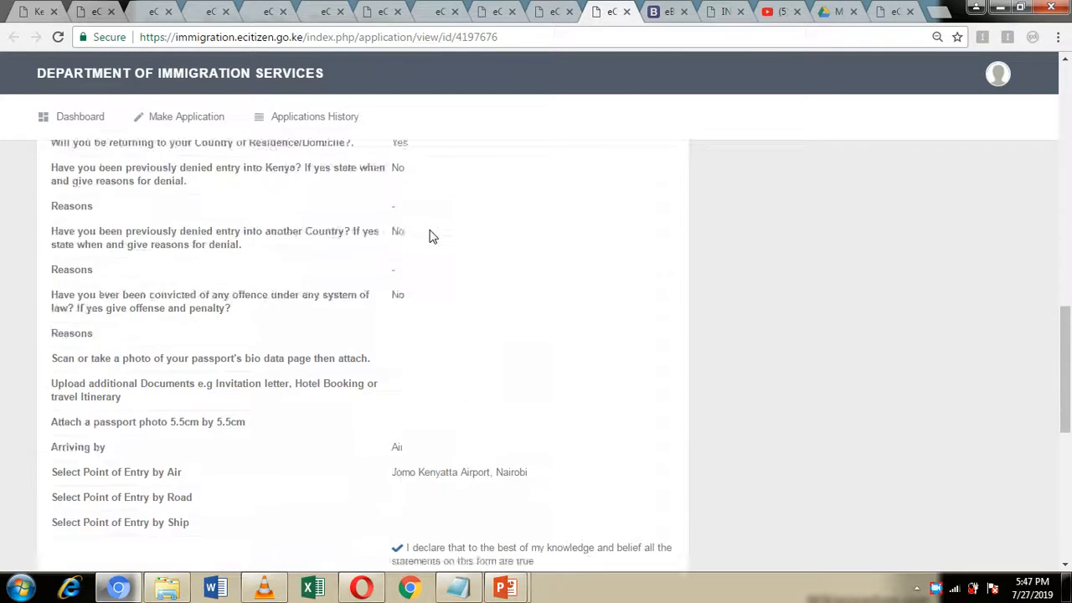
pyautogui.scroll(12, 579, 268)
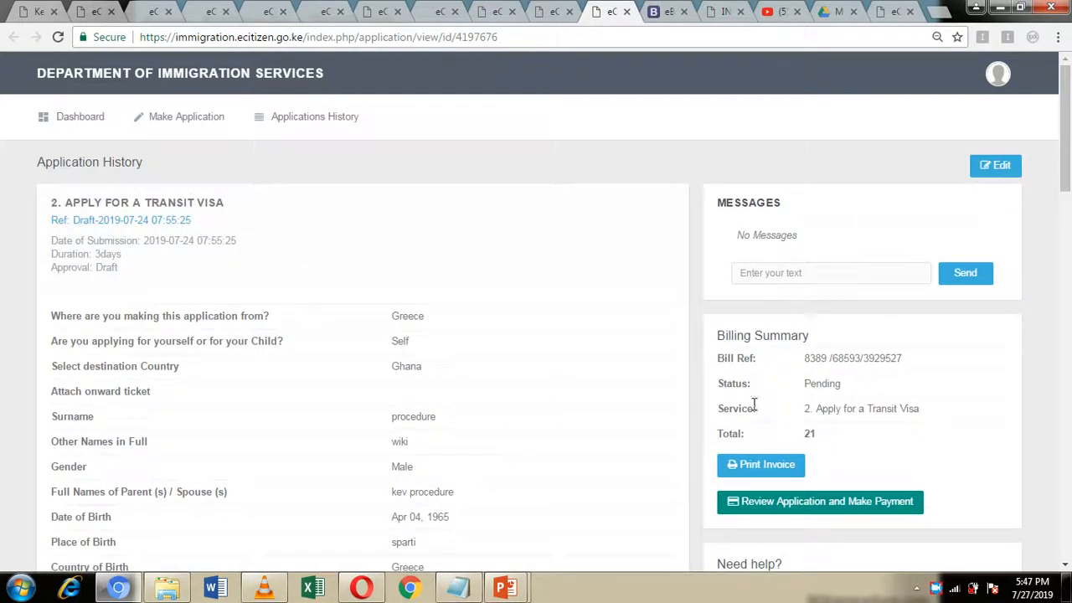
pyautogui.scroll(-2, 773, 511)
pyautogui.scroll(2, 617, 394)
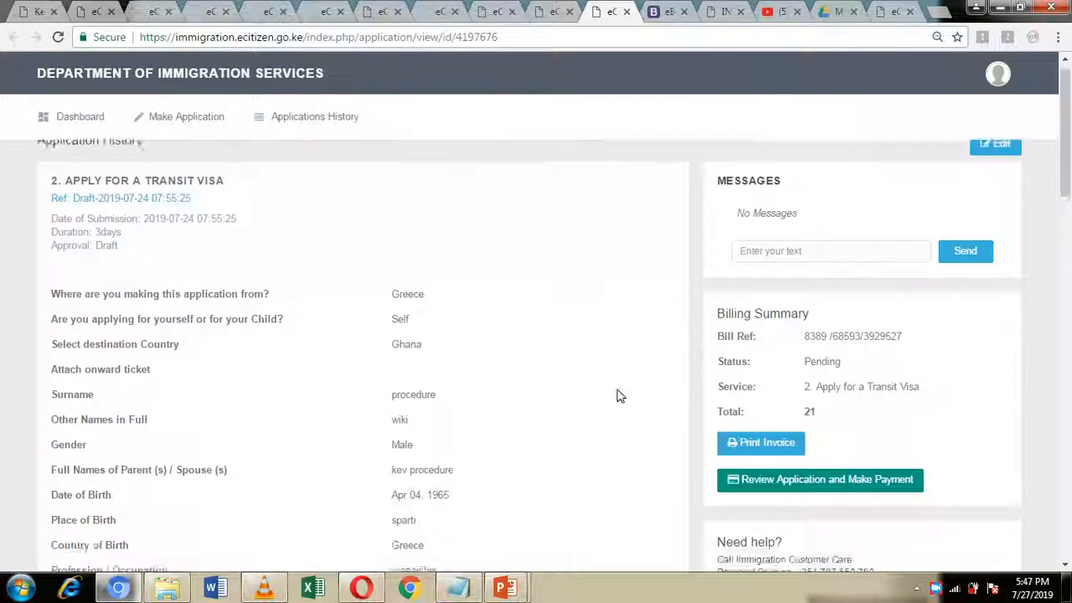
# Open the payment method page and collapse the Mpesa instructions to view the list of payment options
pyautogui.click(666, 8)
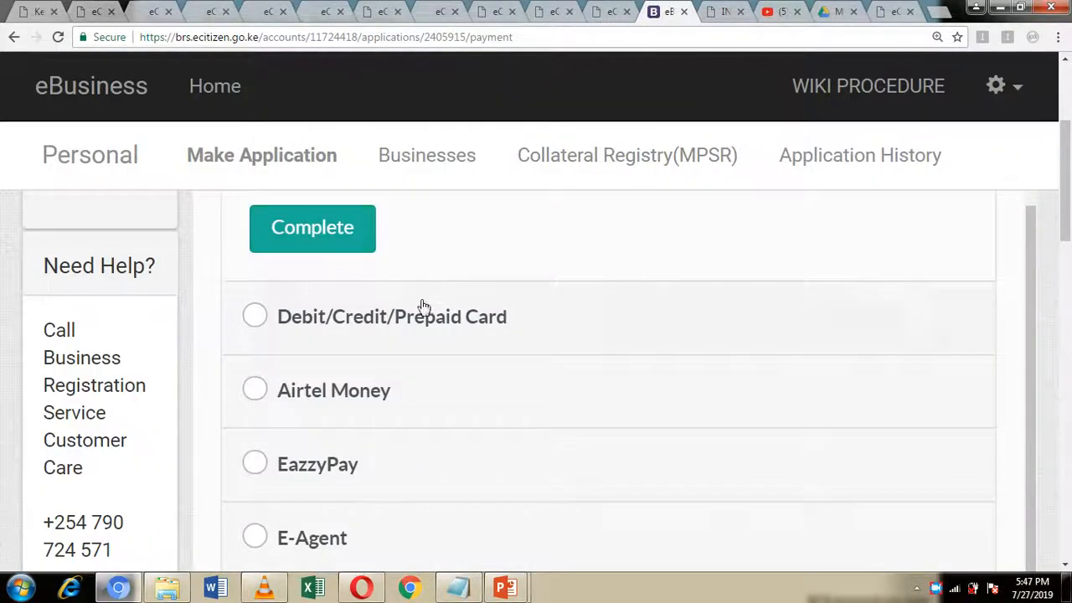
pyautogui.scroll(2, 421, 307)
pyautogui.scroll(-3, 419, 308)
pyautogui.scroll(9, 422, 304)
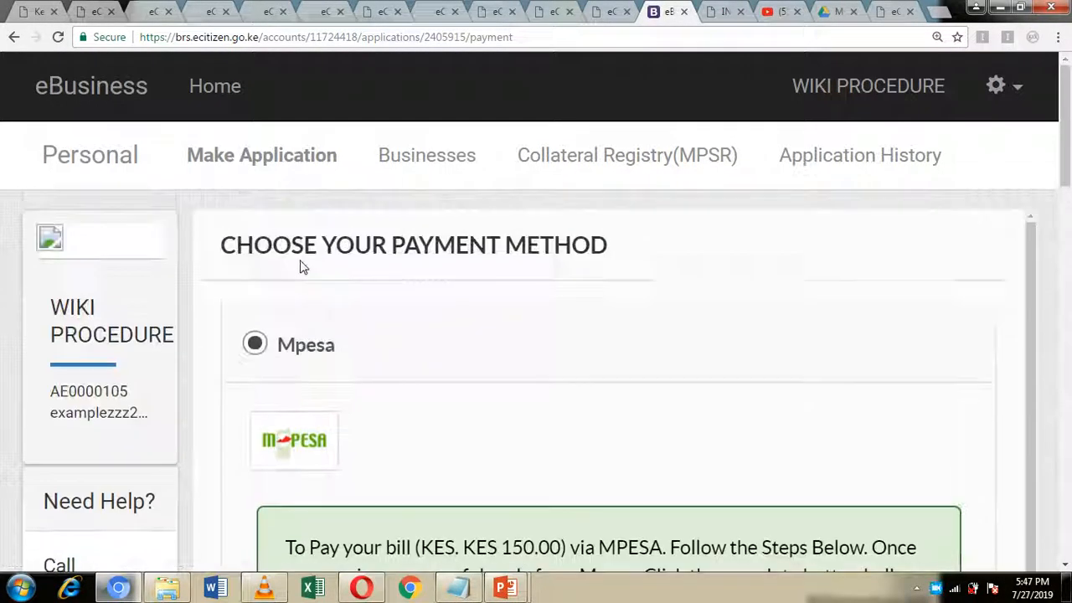
pyautogui.click(255, 343)
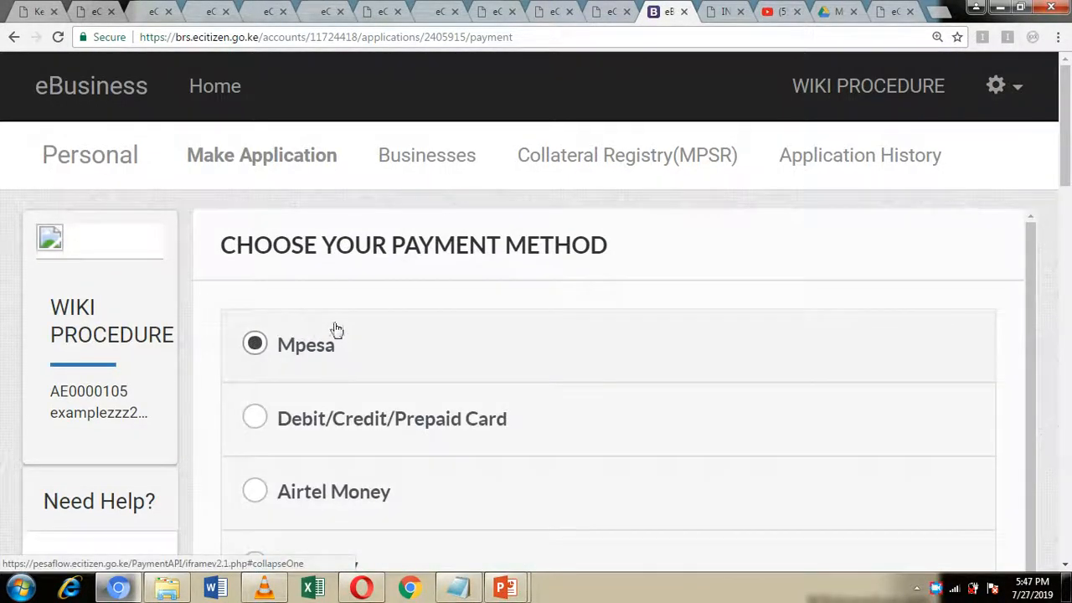
pyautogui.scroll(-1, 343, 299)
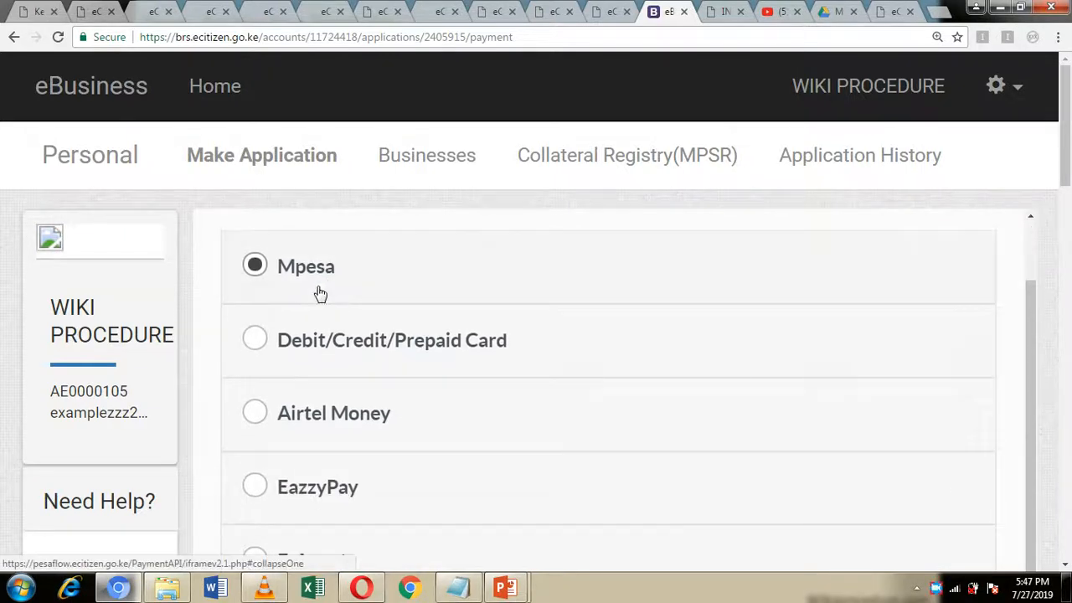
pyautogui.scroll(-1, 298, 335)
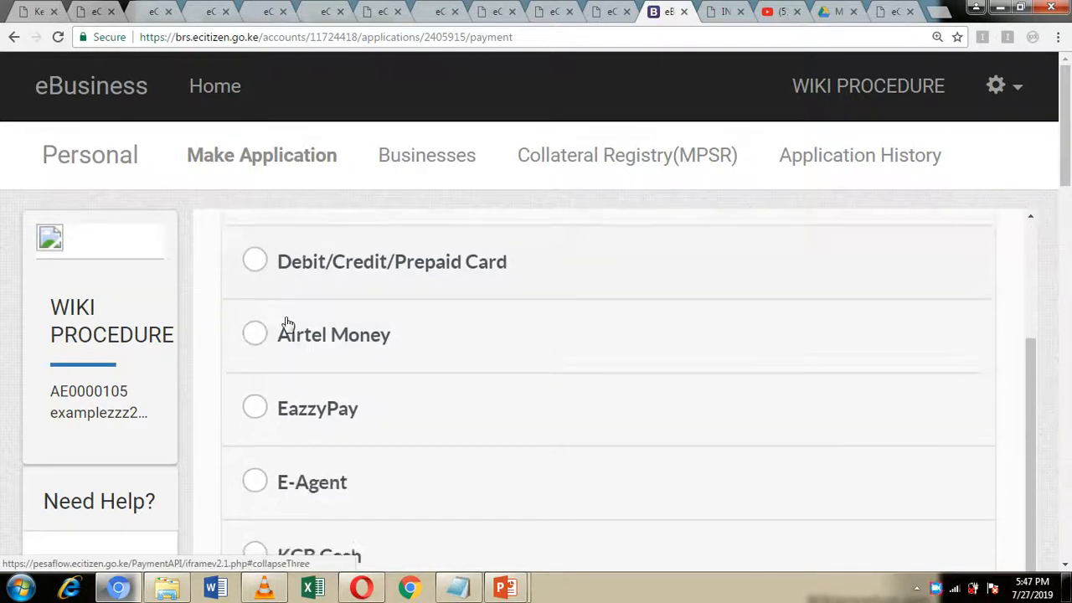
# View the Debit/Credit/Prepaid Card payment instructions, collapse them and review the remaining payment methods down to Pesalink
pyautogui.click(257, 262)
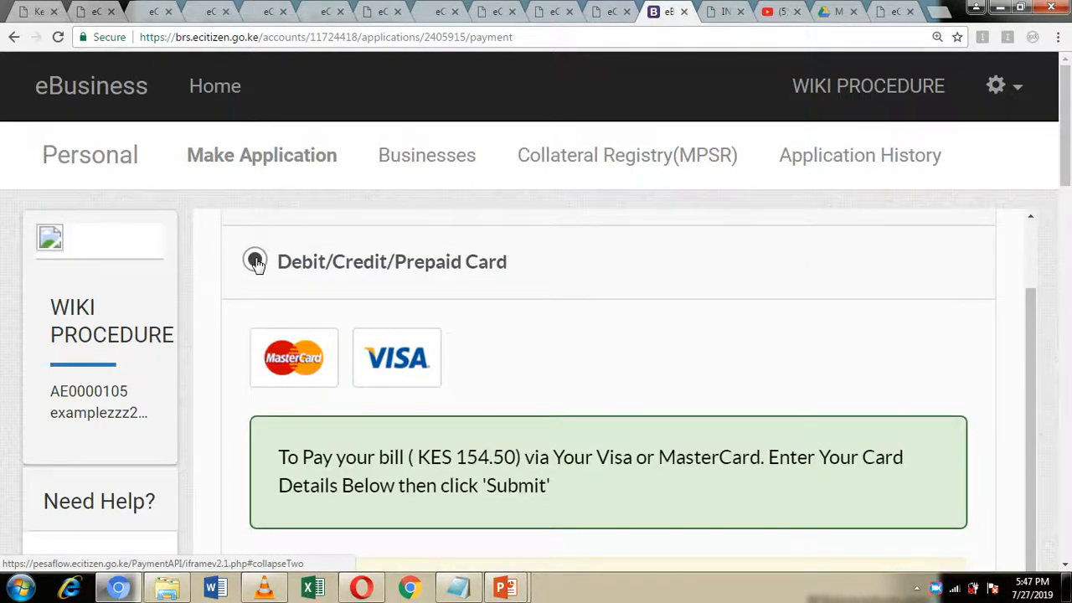
pyautogui.click(256, 262)
pyautogui.scroll(-1, 321, 381)
pyautogui.scroll(-2, 320, 382)
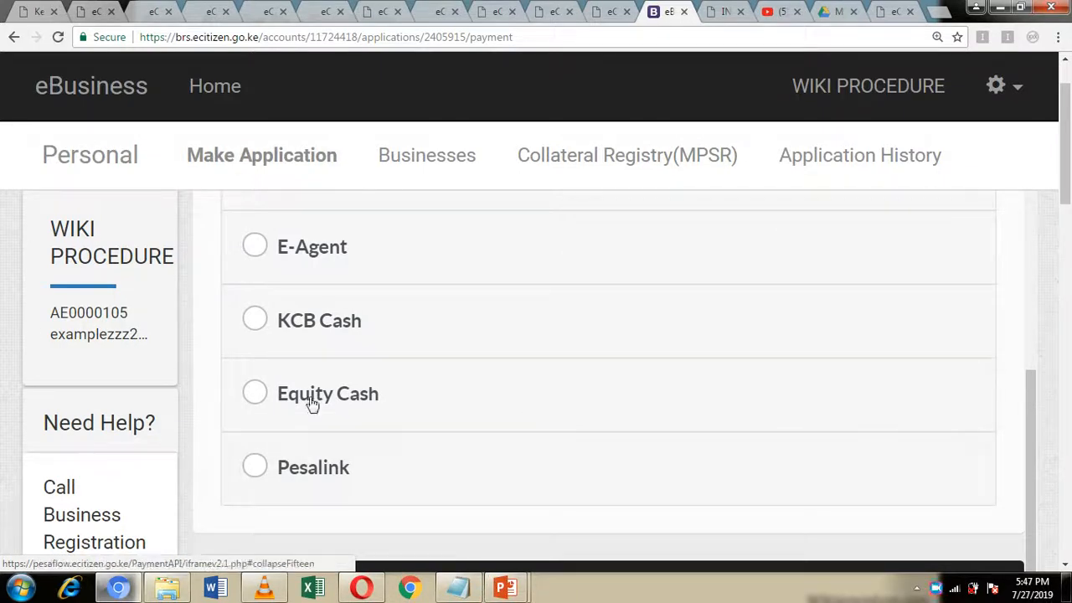
pyautogui.scroll(1, 614, 330)
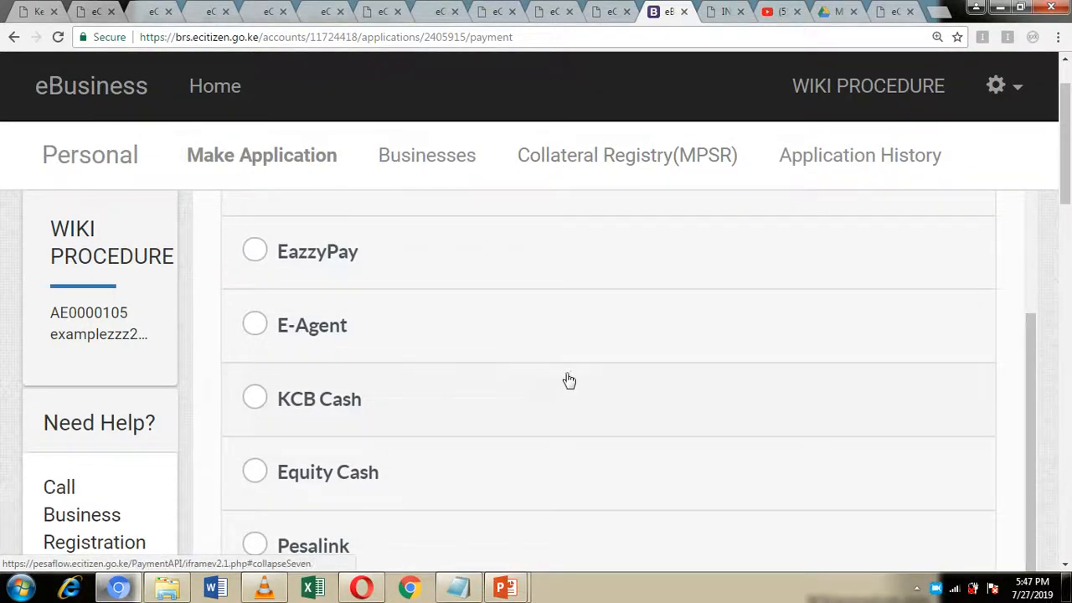
# Open the downloaded transit visa invoice PDF and review its payment status, department details, service charges and payment mode
pyautogui.click(718, 11)
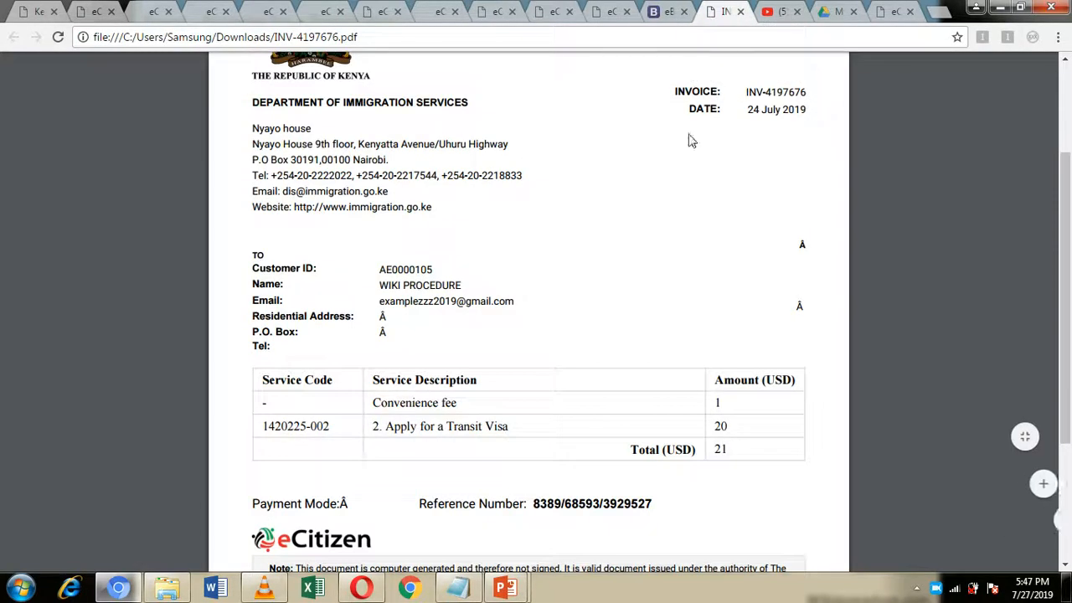
pyautogui.scroll(3, 534, 275)
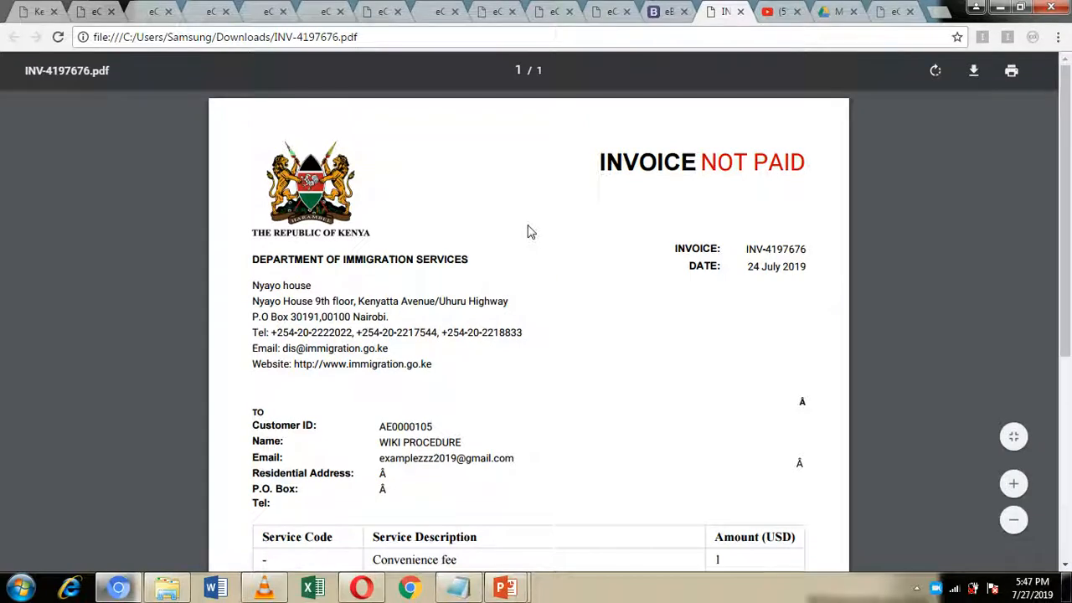
pyautogui.scroll(-1, 529, 232)
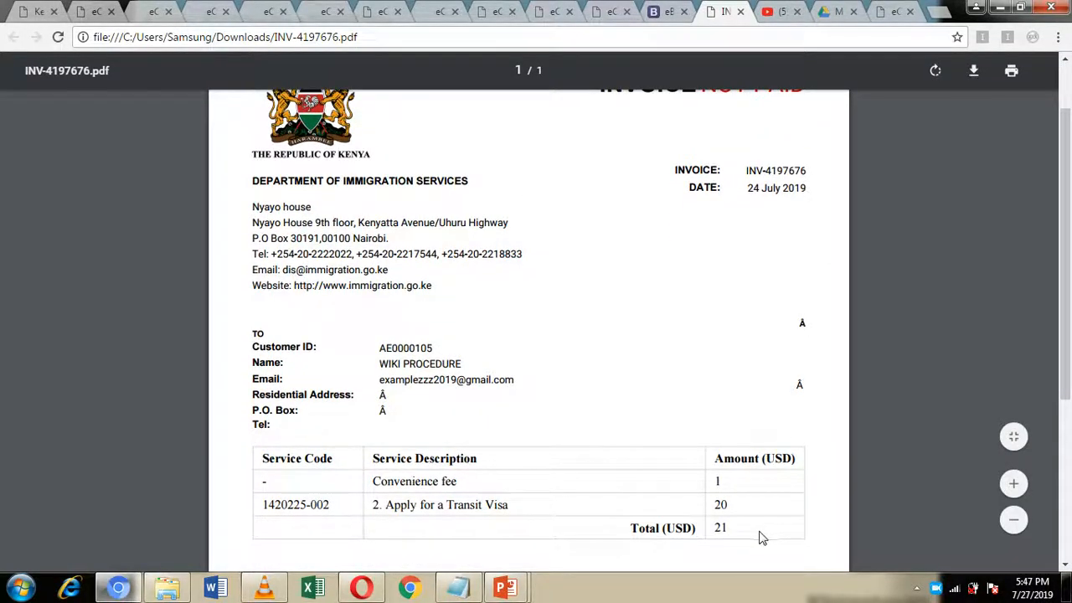
pyautogui.scroll(-2, 737, 490)
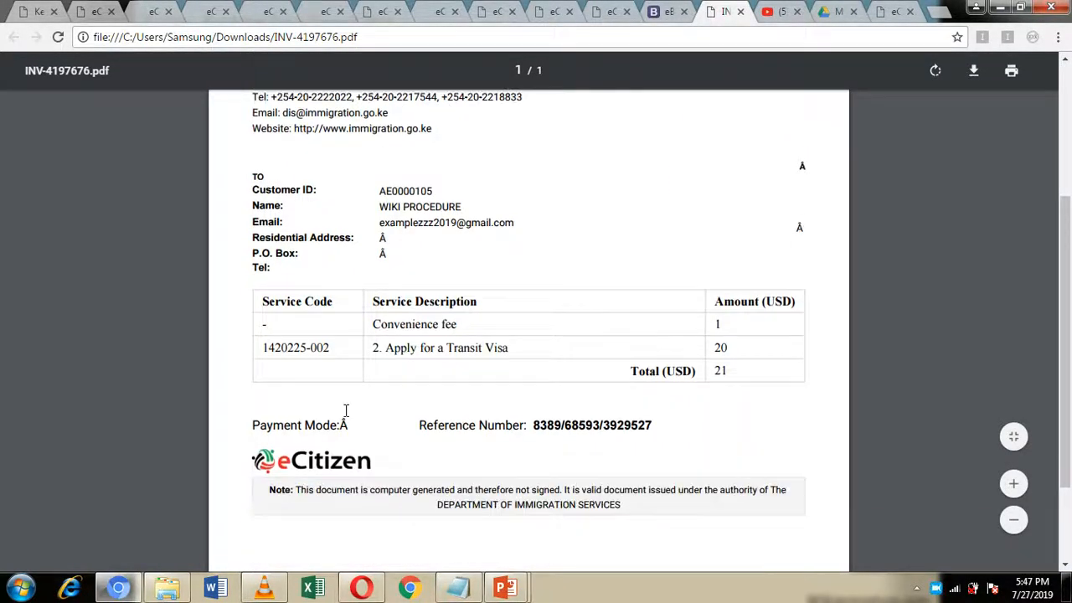
pyautogui.scroll(3, 378, 314)
pyautogui.scroll(-4, 627, 283)
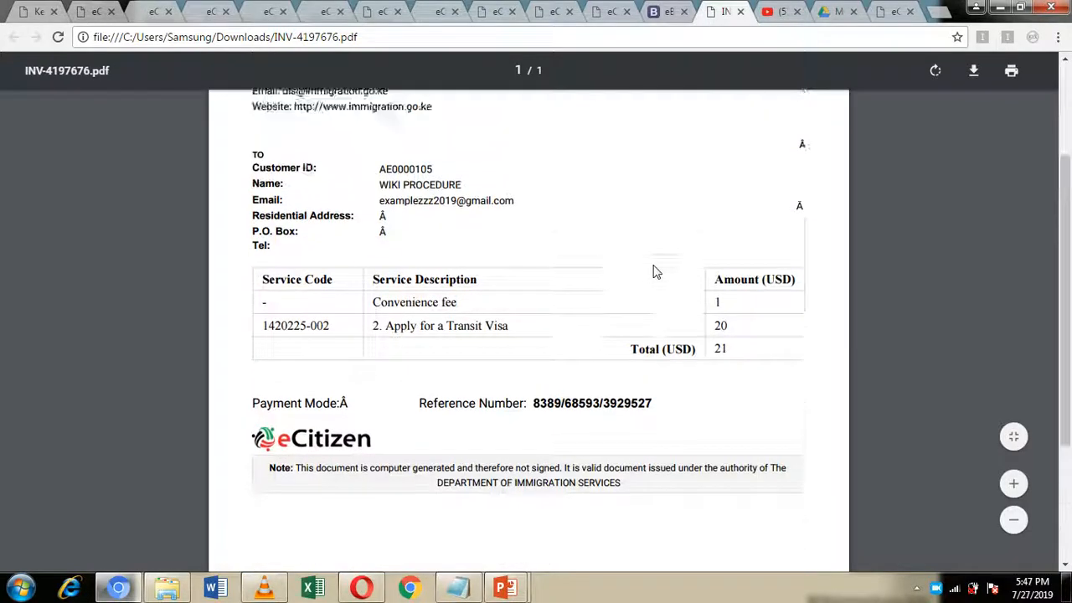
pyautogui.scroll(4, 651, 270)
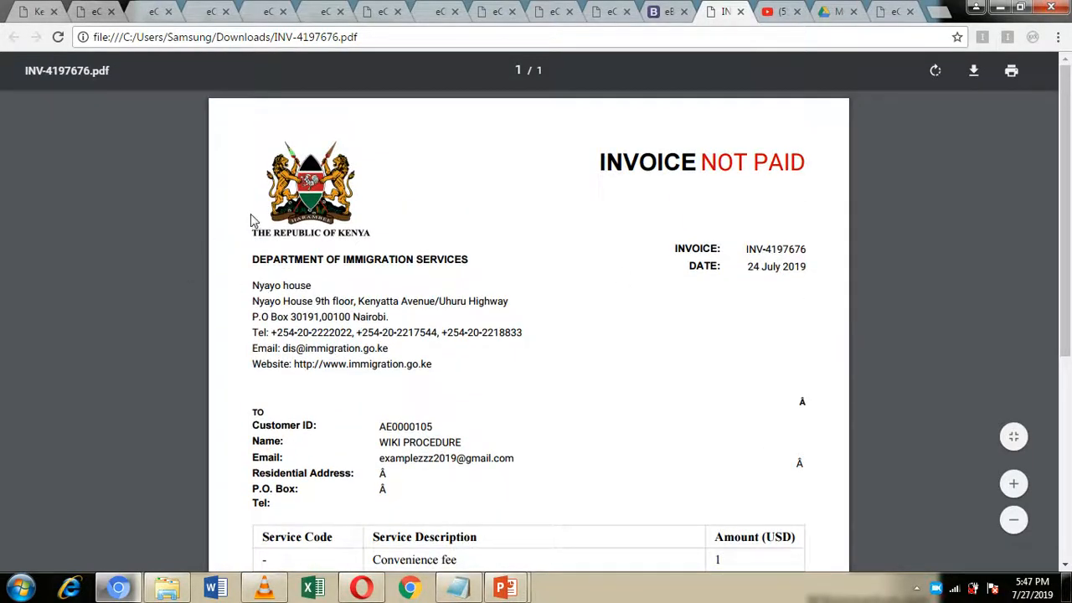
pyautogui.scroll(-1, 778, 414)
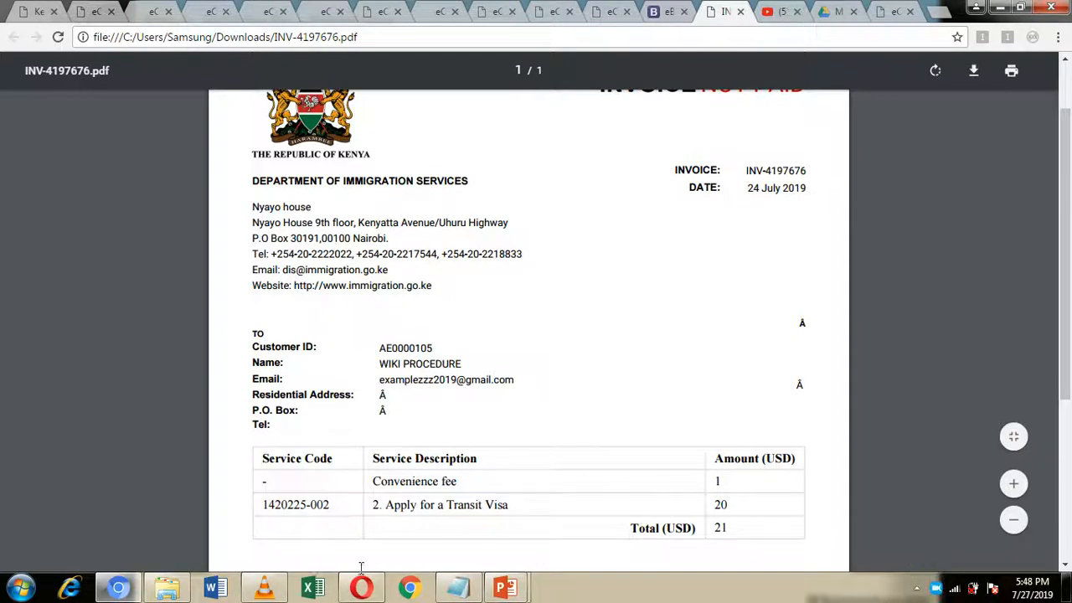
# Switch to the PowerPoint slideshow, go through the slides from Fees to Other information, end the show and minimize PowerPoint
pyautogui.moveTo(508, 586)
pyautogui.click(563, 521)
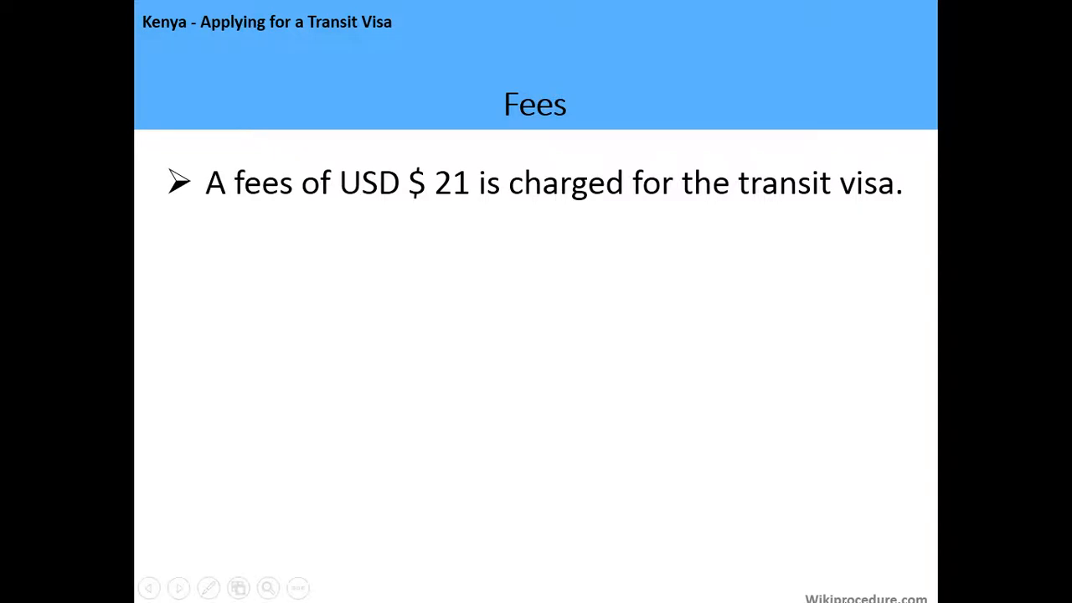
pyautogui.press('Right')
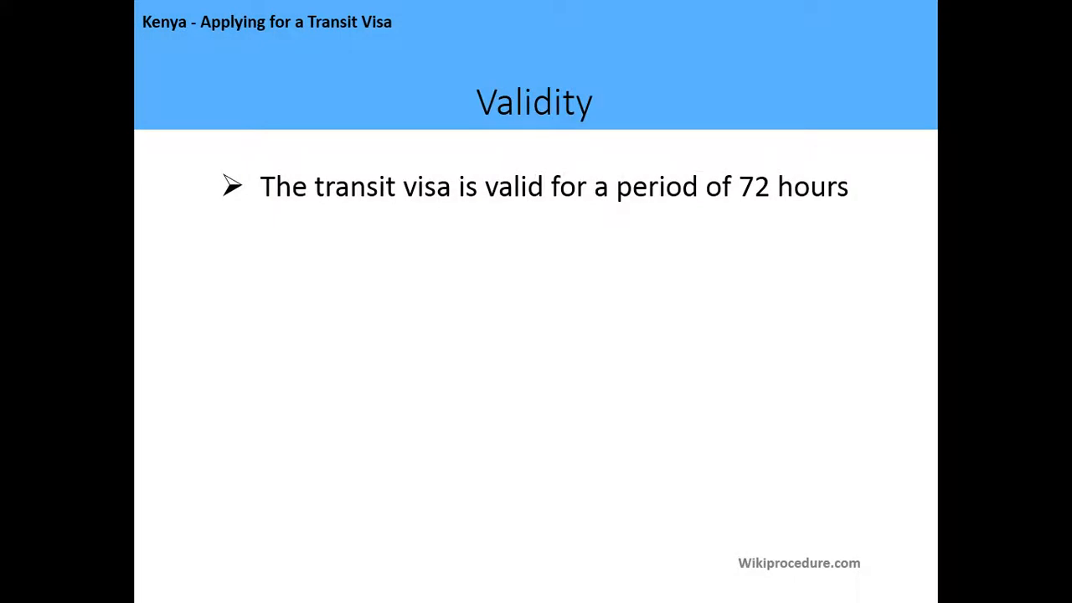
pyautogui.press('Right')
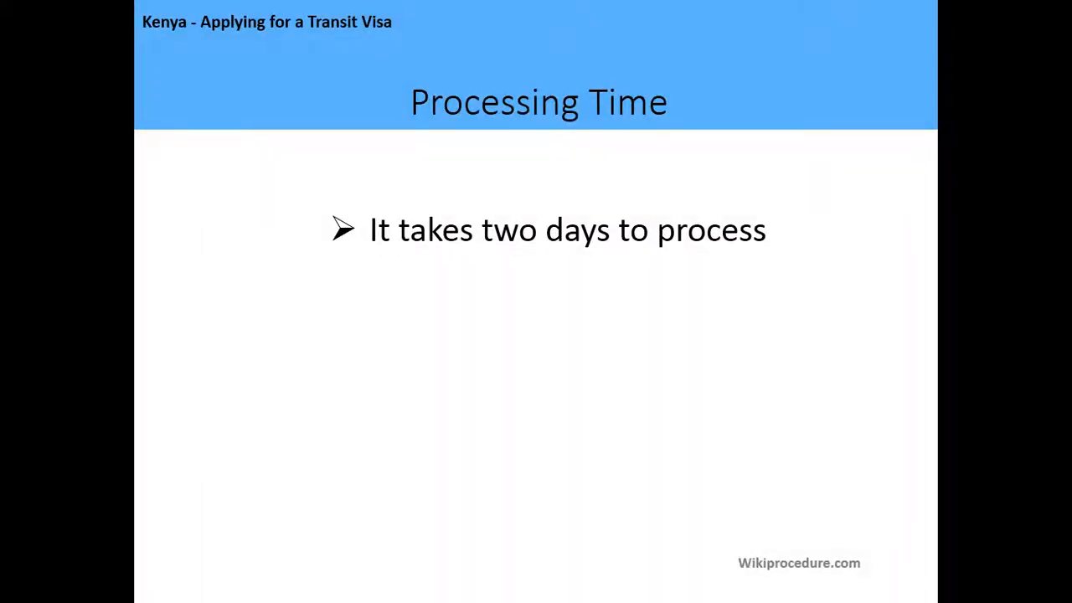
pyautogui.press('Right')
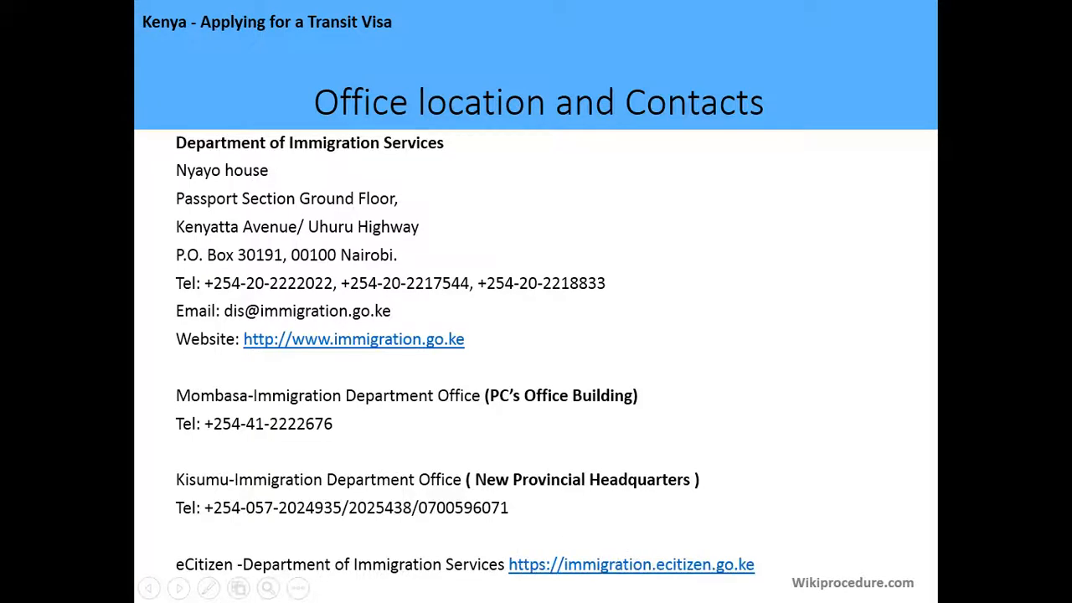
pyautogui.press('Right')
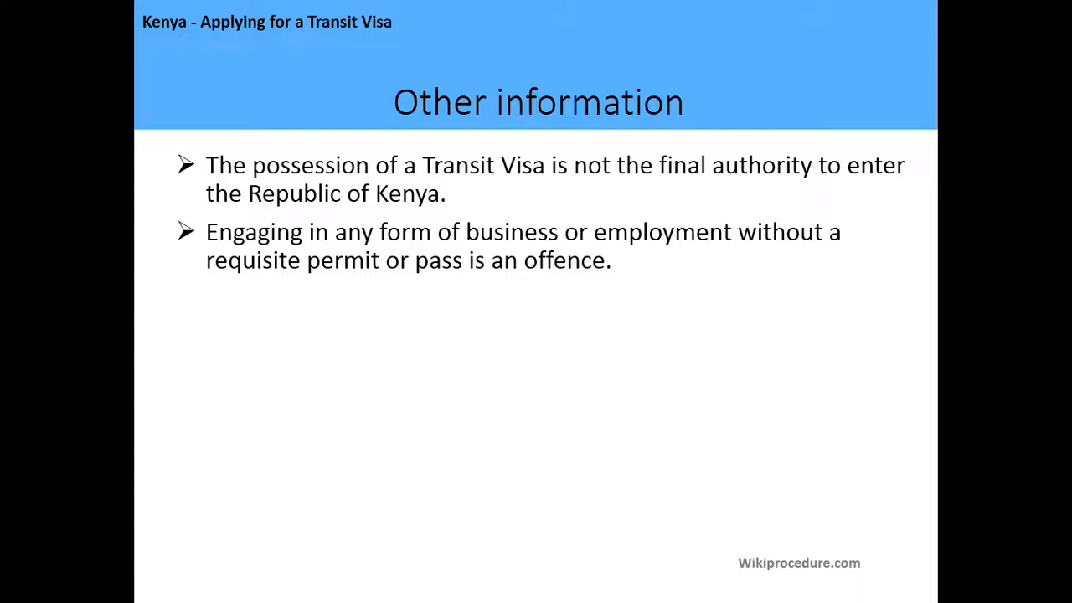
pyautogui.press('Right')
pyautogui.press('Right')
pyautogui.press('Right')
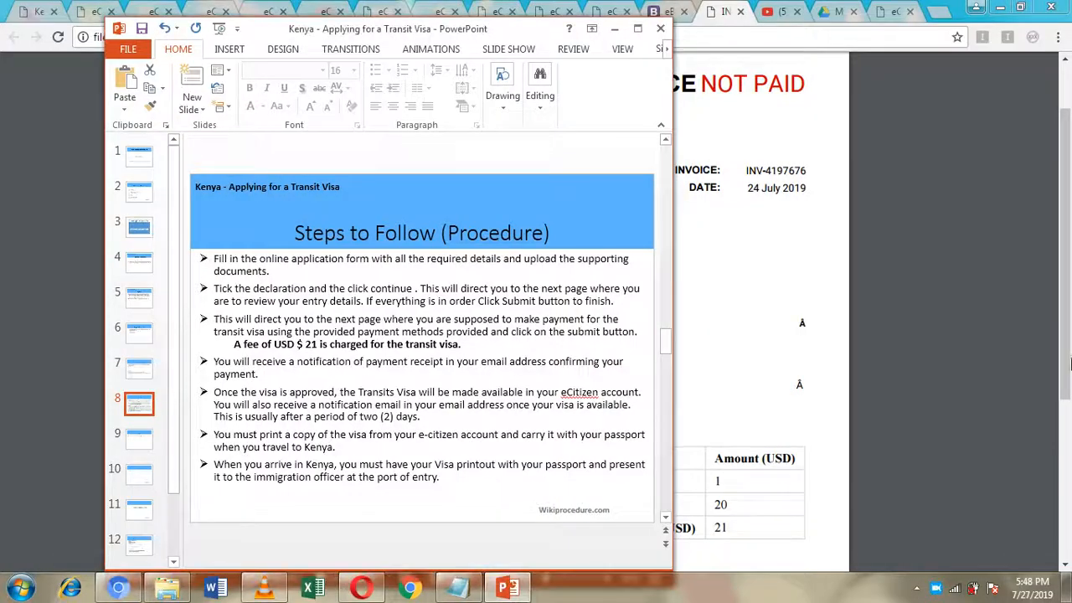
pyautogui.click(616, 34)
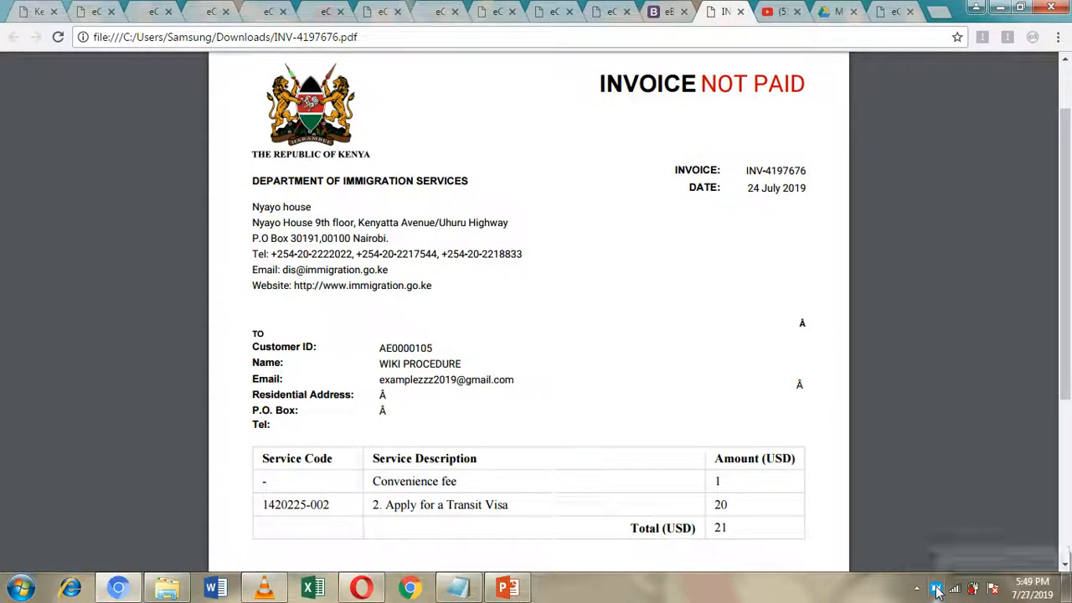
# Display the YouTube search results for "wikiprocedure kenya" in the browser
pyautogui.click(778, 11)
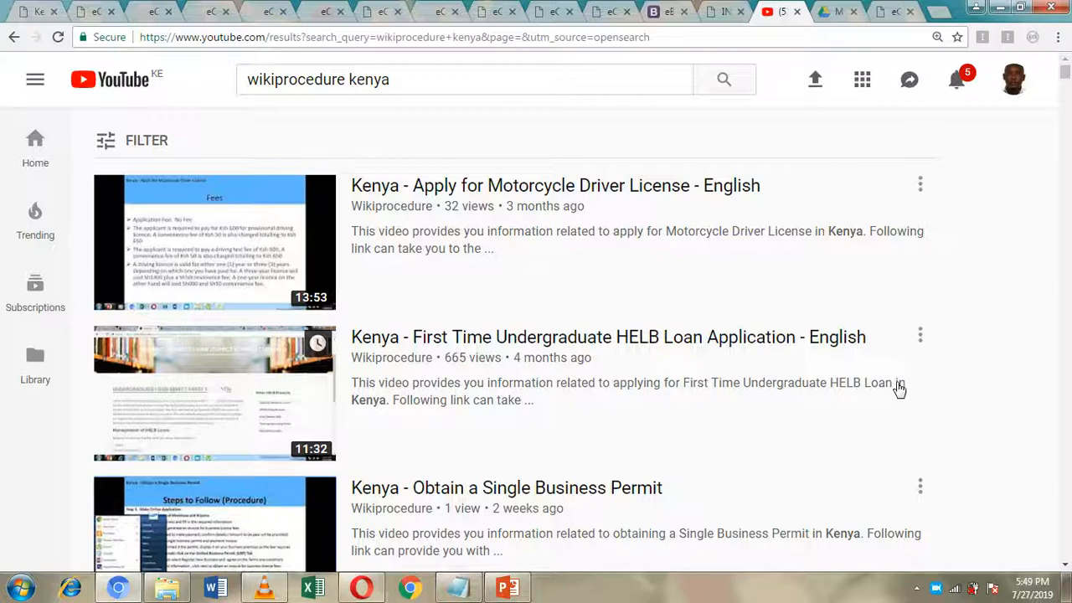
pyautogui.rightClick(936, 588)
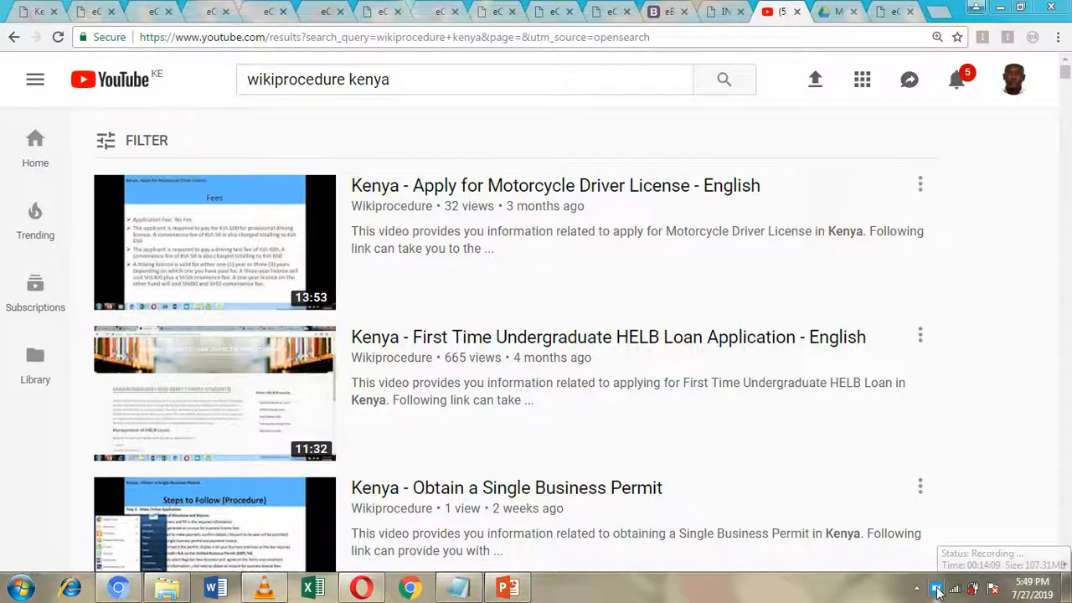